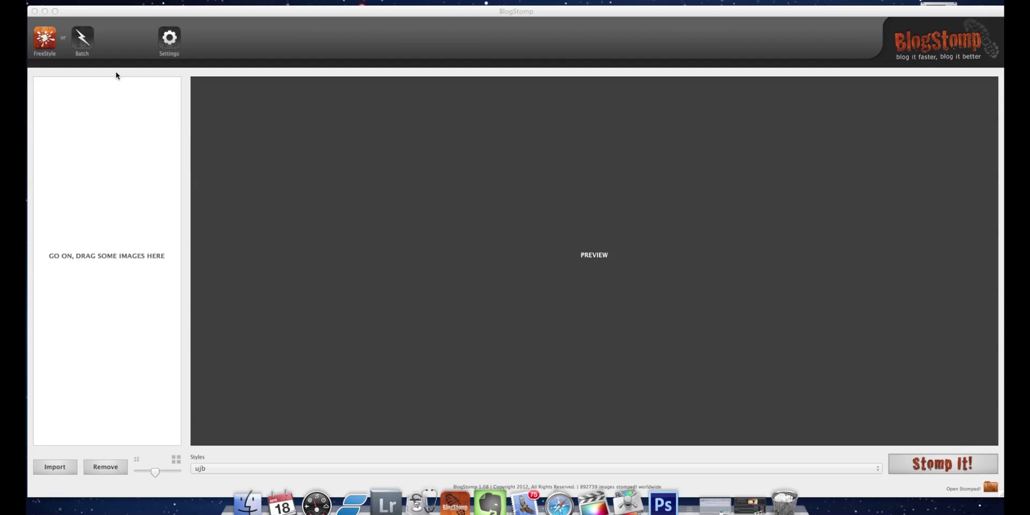
# - Set White Border's image width to 870 and border width 2, with the margin set independently
pyautogui.click(169, 37)
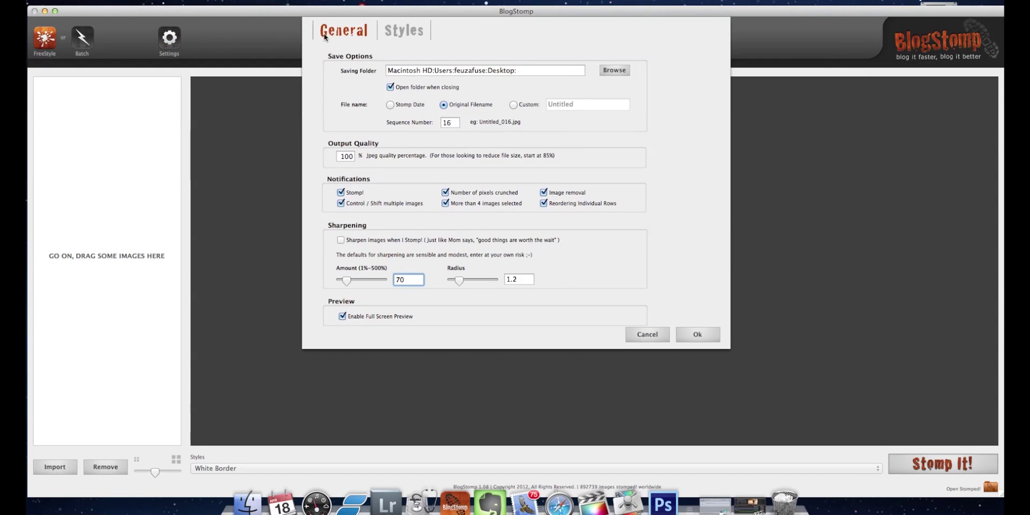
pyautogui.click(395, 33)
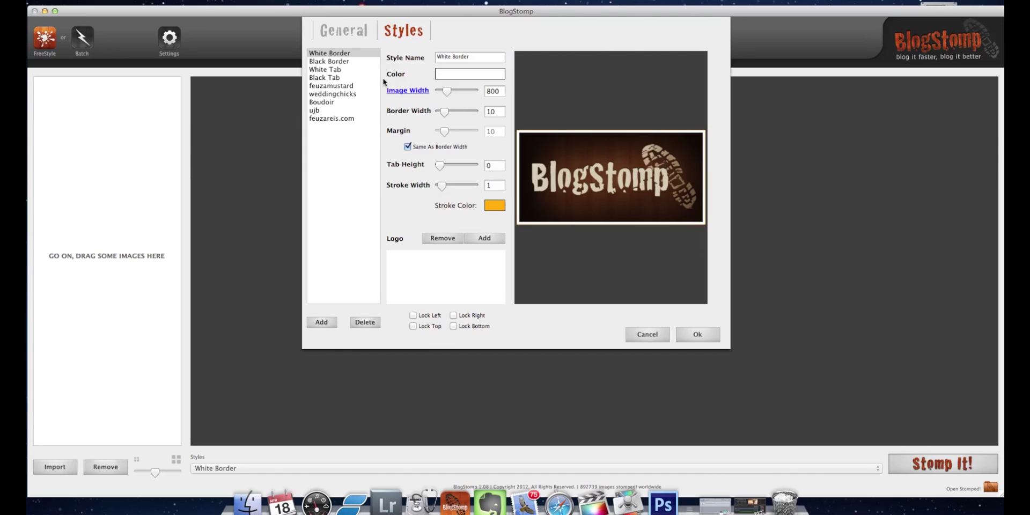
pyautogui.moveTo(448, 92); pyautogui.dragTo(443, 115)
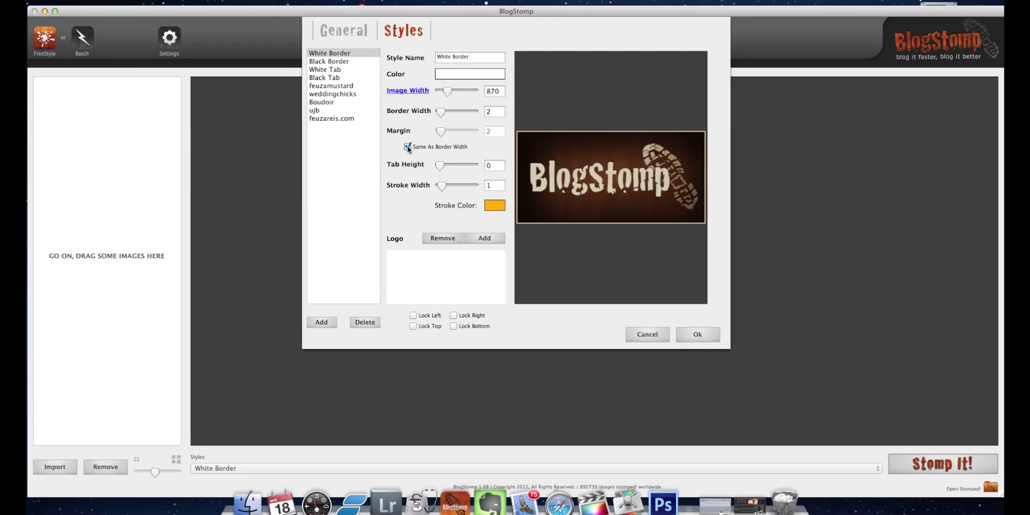
pyautogui.click(408, 147)
# - Remove the white border and gold stroke, add a 71-high white tab, and reduce image width to 800
pyautogui.moveTo(441, 112); pyautogui.dragTo(436, 116)
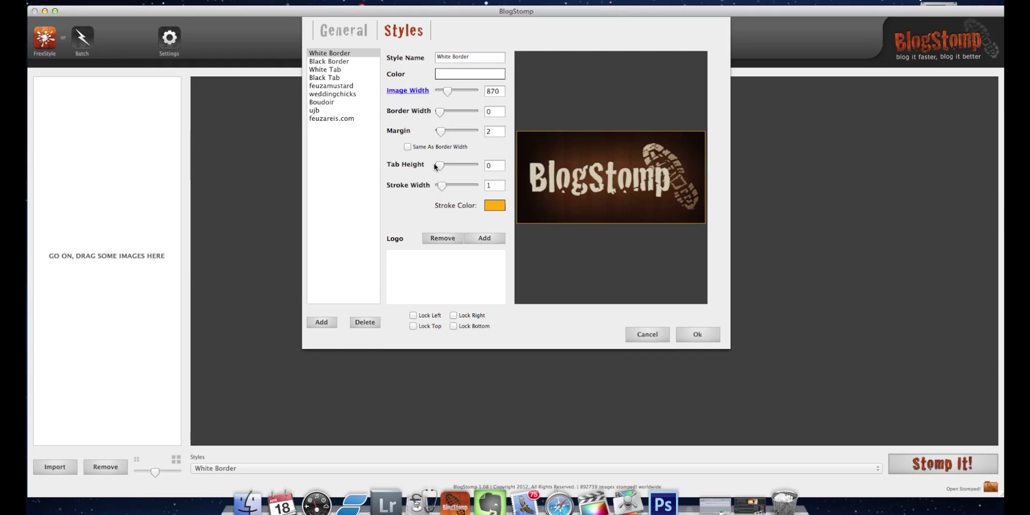
pyautogui.moveTo(441, 167)
pyautogui.mouseDown()
pyautogui.moveTo(459, 168)
pyautogui.moveTo(448, 165)
pyautogui.mouseUp()
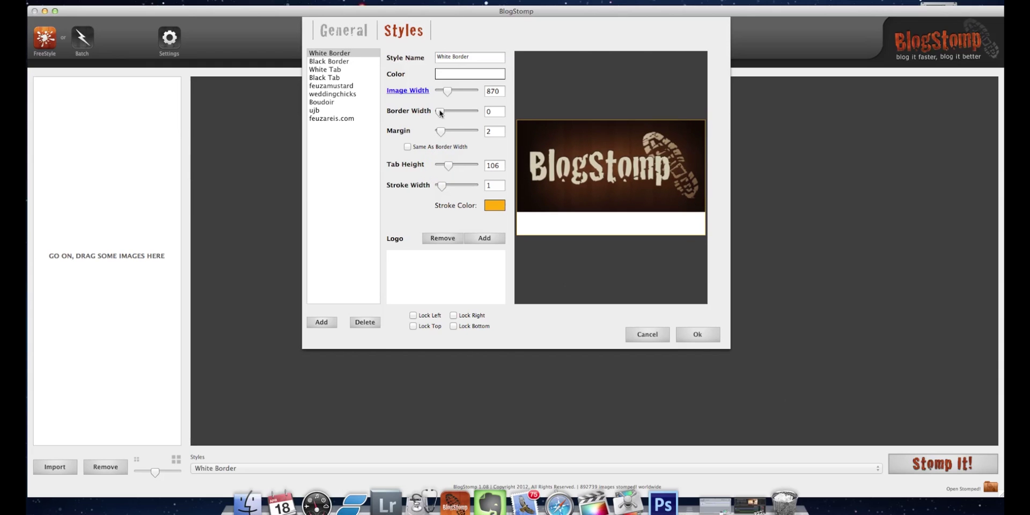
pyautogui.moveTo(441, 114); pyautogui.dragTo(446, 113)
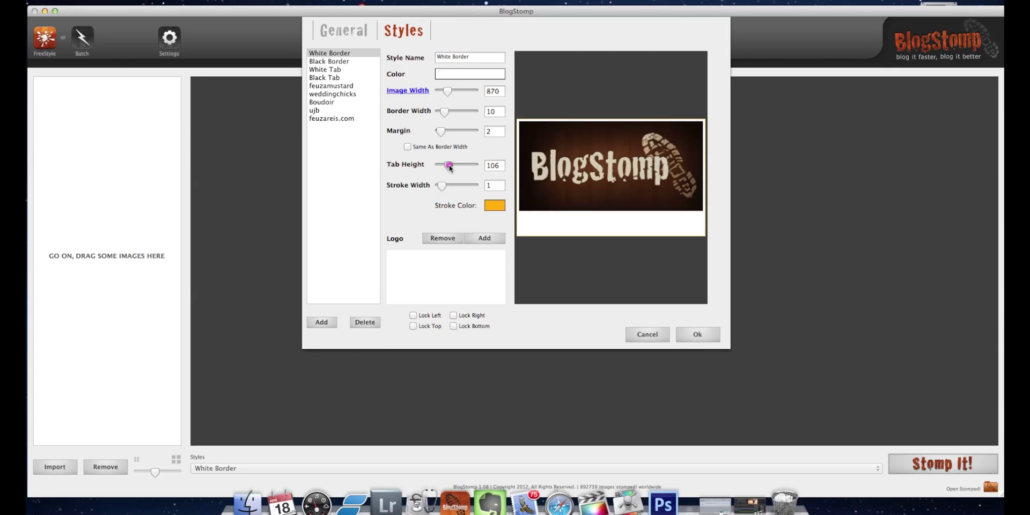
pyautogui.moveTo(450, 166); pyautogui.dragTo(446, 166)
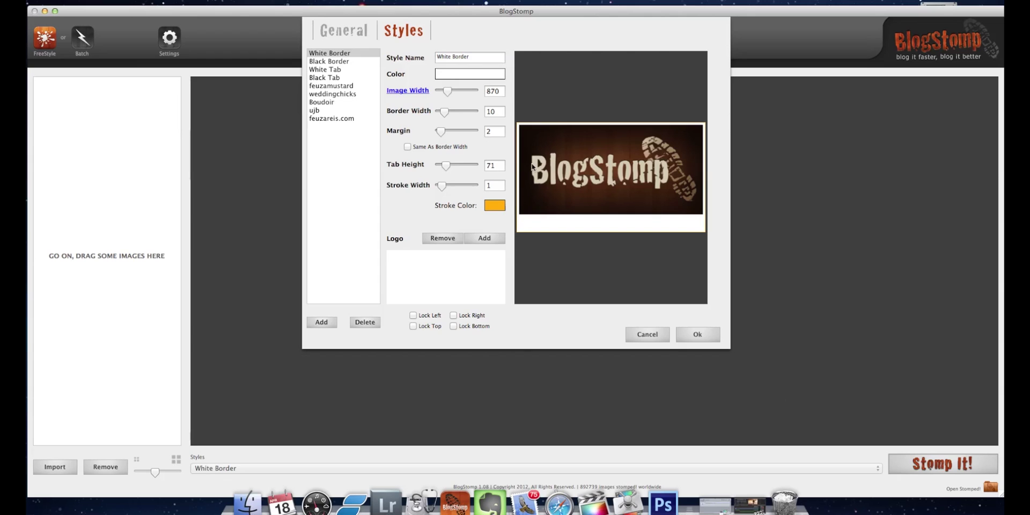
pyautogui.moveTo(441, 186); pyautogui.dragTo(428, 187)
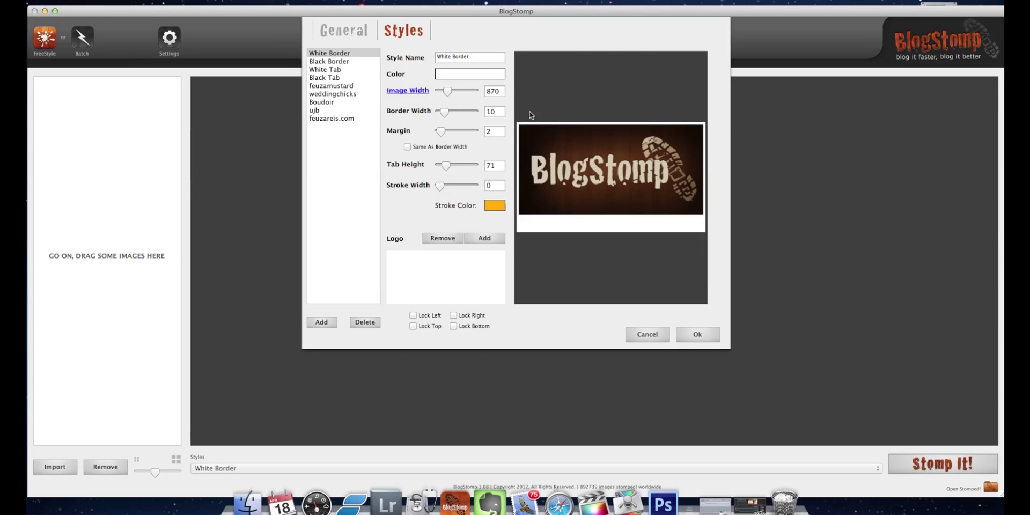
pyautogui.moveTo(447, 92); pyautogui.dragTo(446, 94)
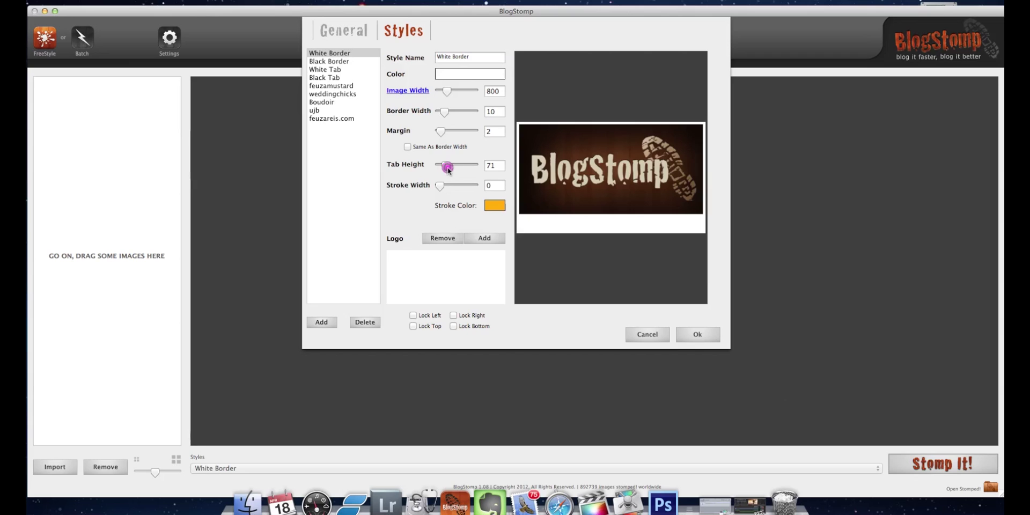
pyautogui.moveTo(444, 112); pyautogui.dragTo(439, 111)
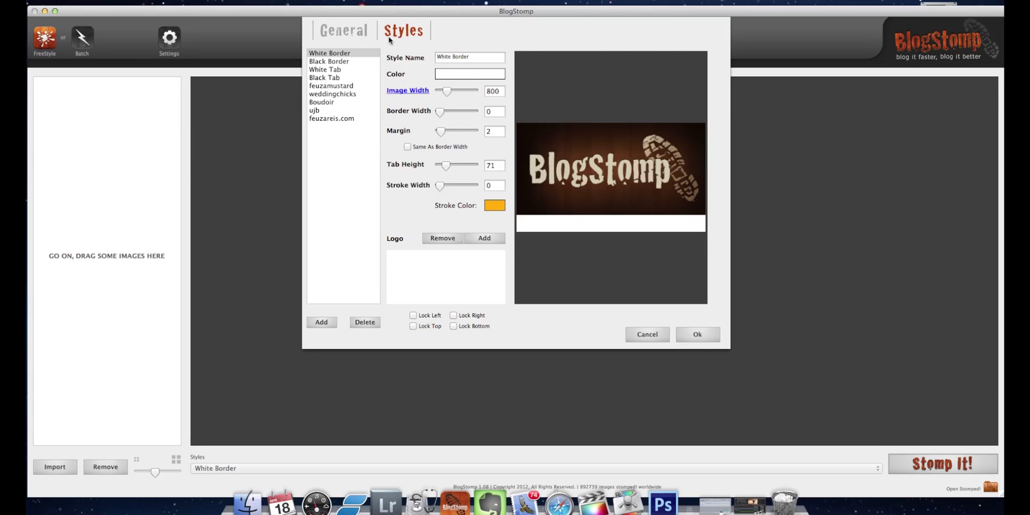
# - Review the saved styles (Black Border, feuzamustard, Boudoir, ujb, feuzareis.com), then add a logo to White Border
pyautogui.click(345, 60)
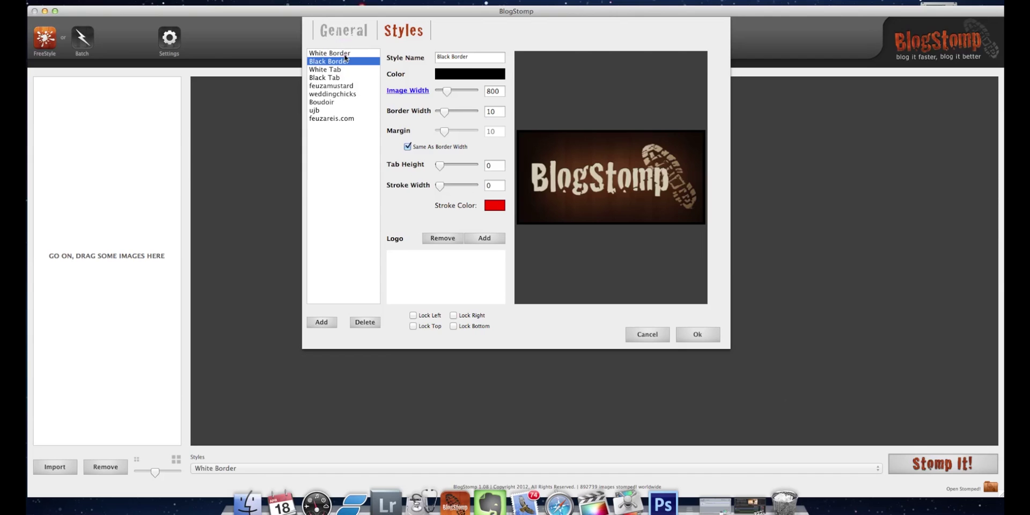
pyautogui.click(333, 70)
pyautogui.click(333, 78)
pyautogui.click(331, 86)
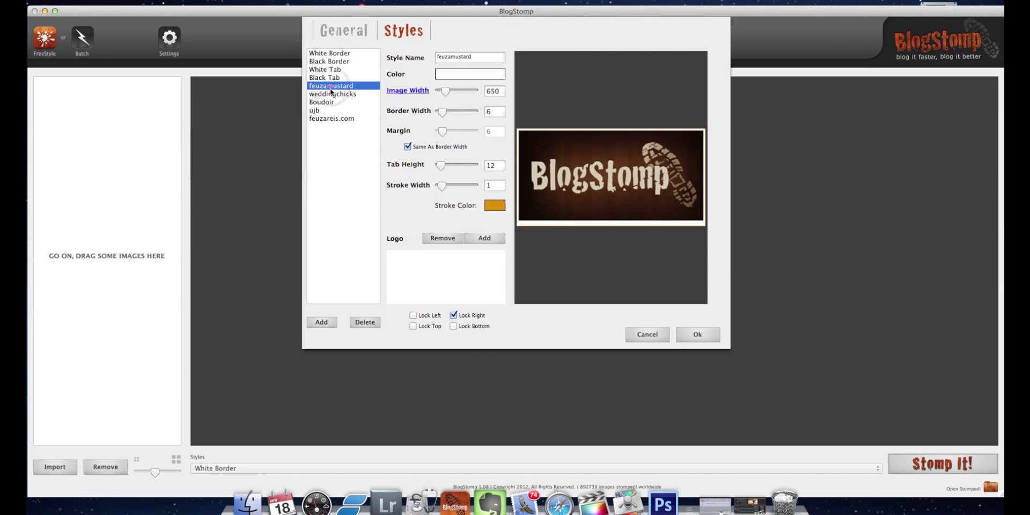
pyautogui.click(325, 105)
pyautogui.click(317, 111)
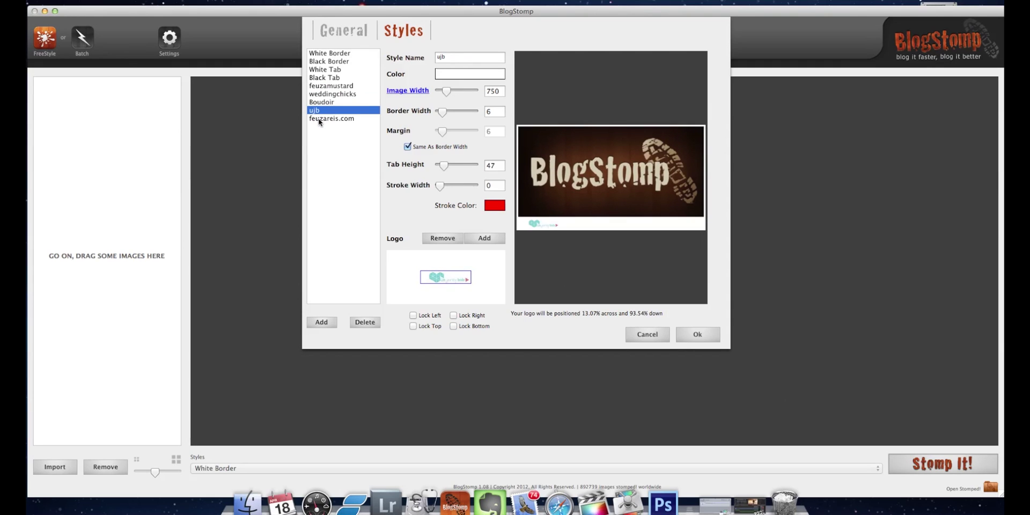
pyautogui.click(318, 119)
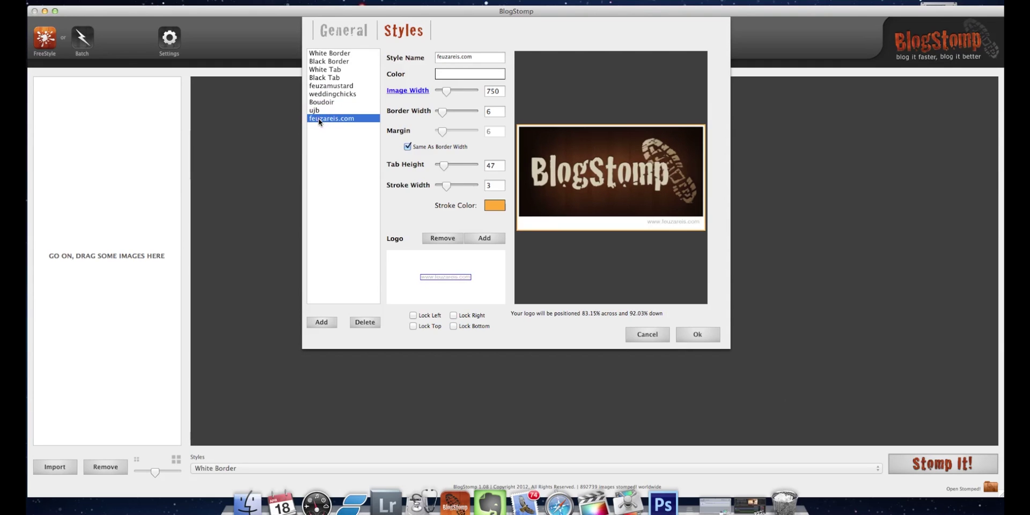
pyautogui.click(343, 55)
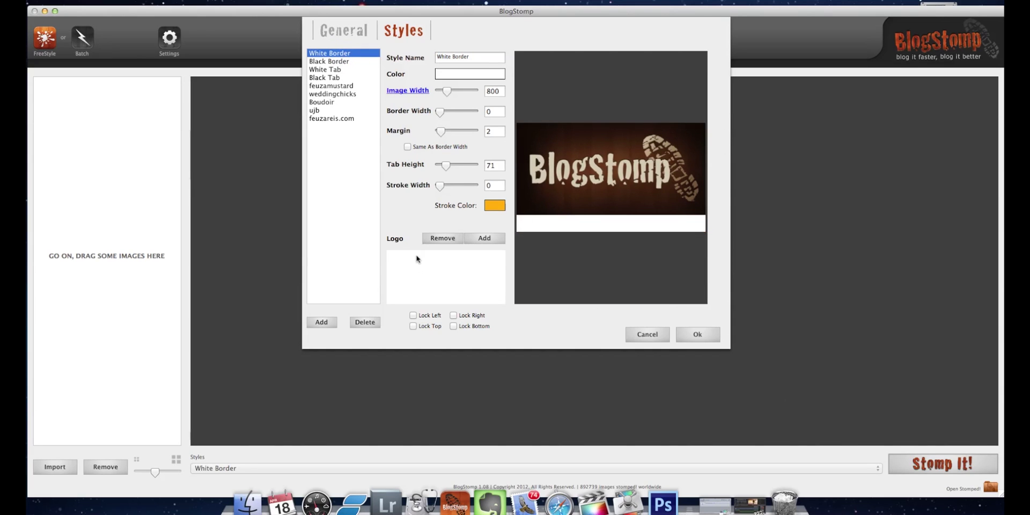
pyautogui.click(484, 238)
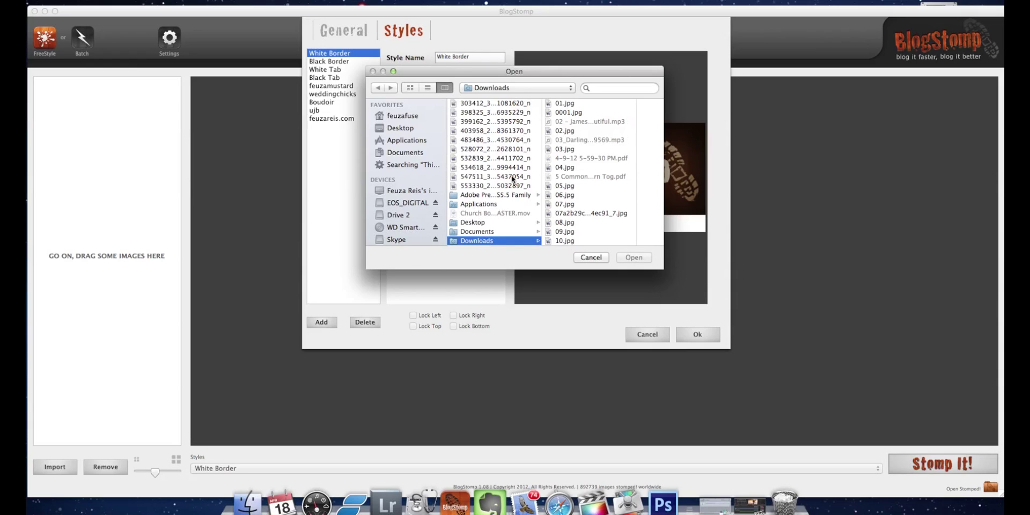
# - Load blogstomp.png from the Desktop as the White Border logo and reposition it on the preview
pyautogui.click(620, 89)
pyautogui.write('jpg')
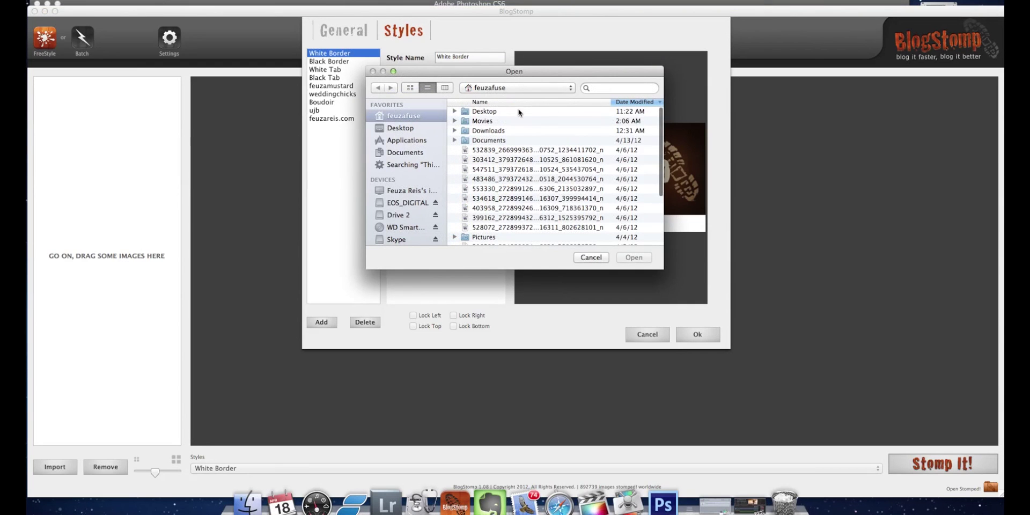
pyautogui.click(417, 130)
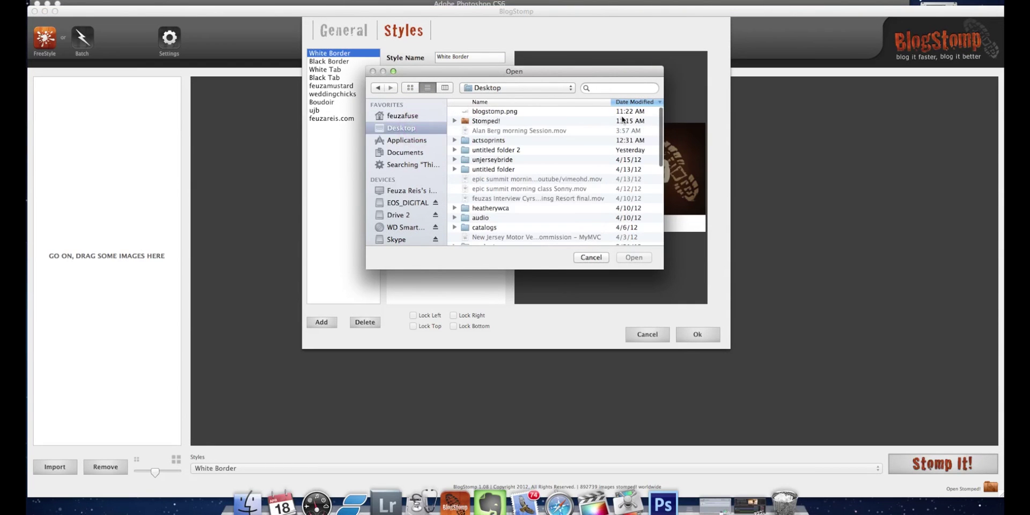
pyautogui.click(571, 113)
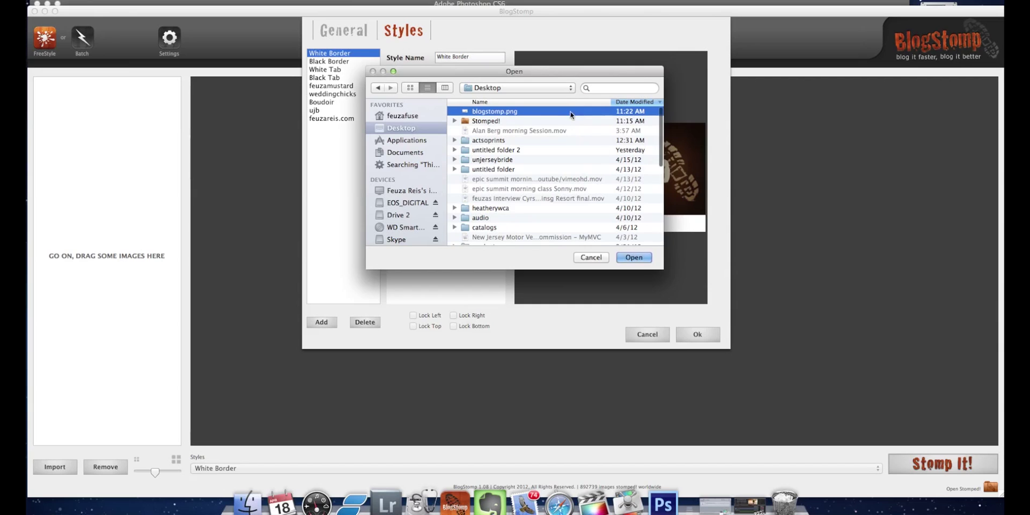
pyautogui.click(645, 259)
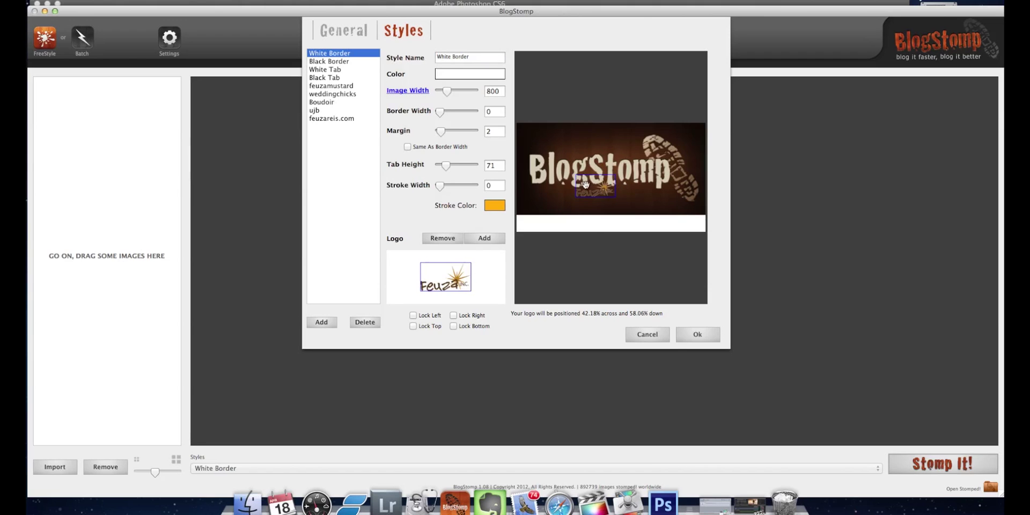
pyautogui.moveTo(590, 187); pyautogui.dragTo(690, 217)
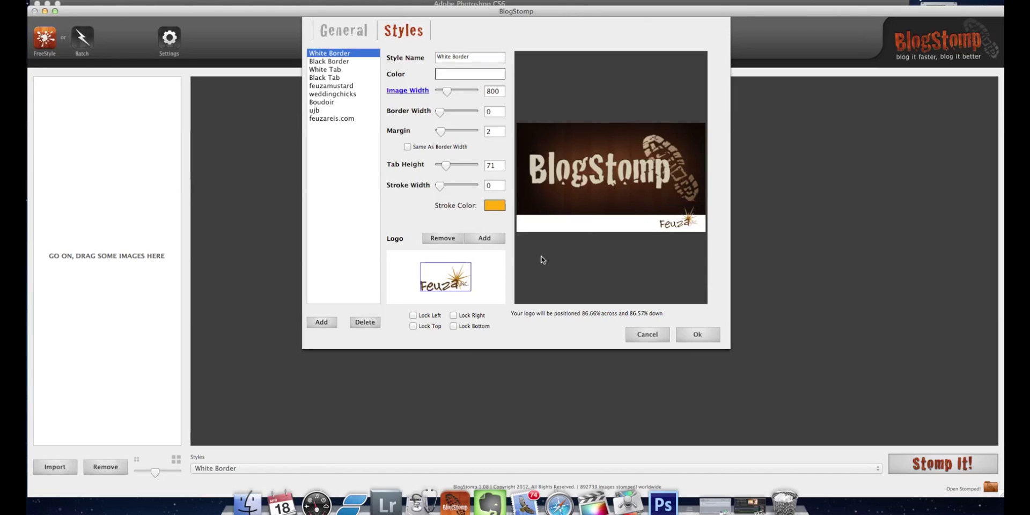
# - Lock the logo 23 px from the right and 6 px from the bottom, with tab height 76
pyautogui.click(454, 316)
pyautogui.click(454, 326)
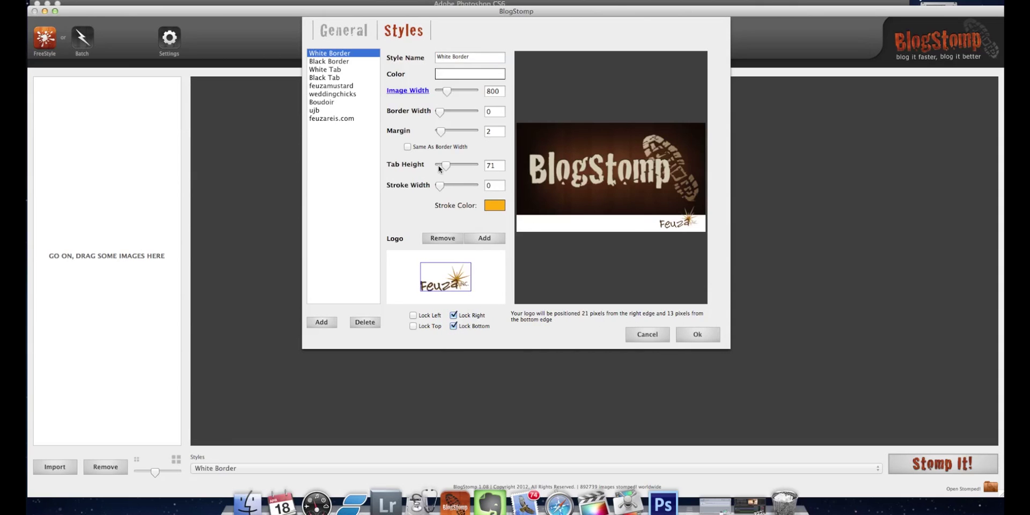
pyautogui.moveTo(446, 166)
pyautogui.mouseDown()
pyautogui.moveTo(471, 167)
pyautogui.moveTo(443, 164)
pyautogui.mouseUp()
pyautogui.moveTo(672, 226); pyautogui.dragTo(672, 228)
# - Rename the style to 'feuzainrightside', add a new Untitled style, and reselect feuzainrightside
pyautogui.tripleClick(462, 56)
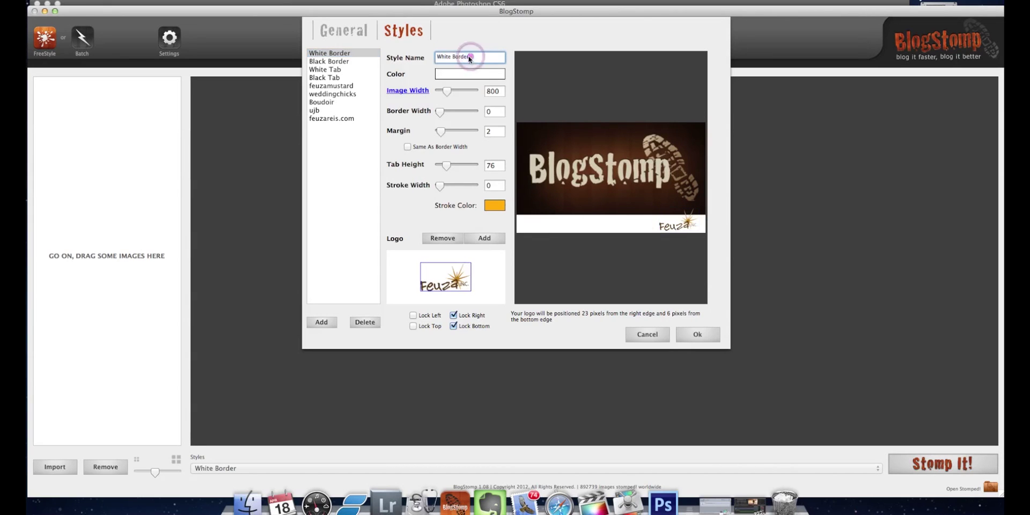
pyautogui.write('feuz')
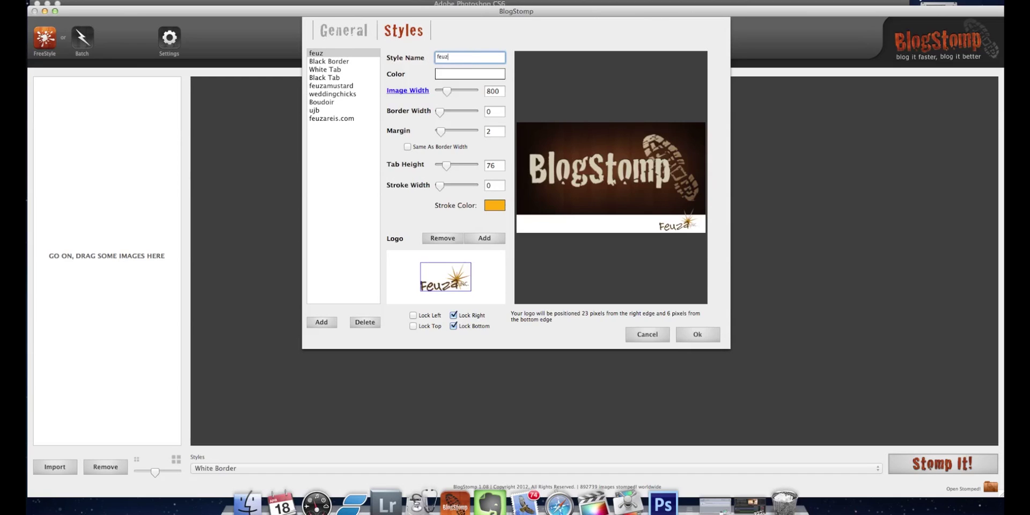
pyautogui.write('ainrightside')
pyautogui.click(321, 322)
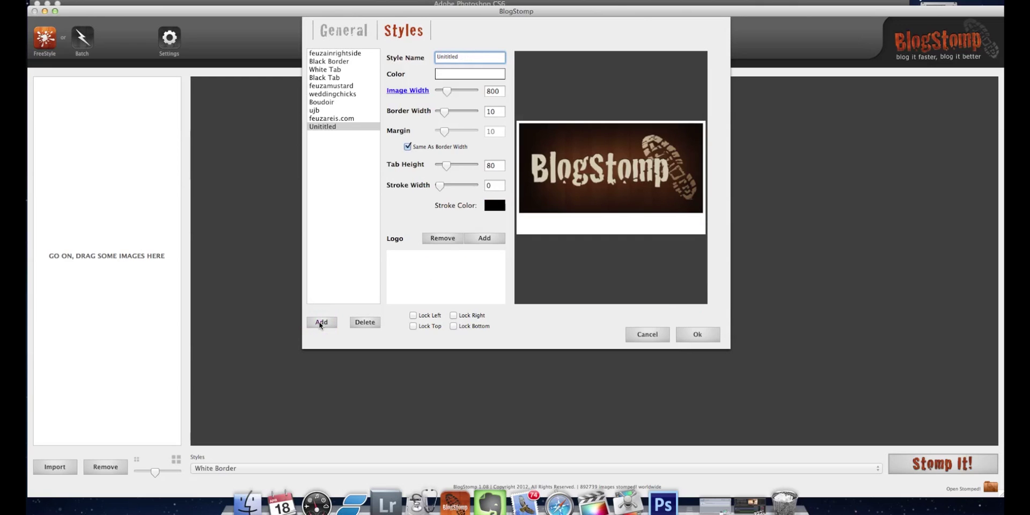
pyautogui.click(321, 53)
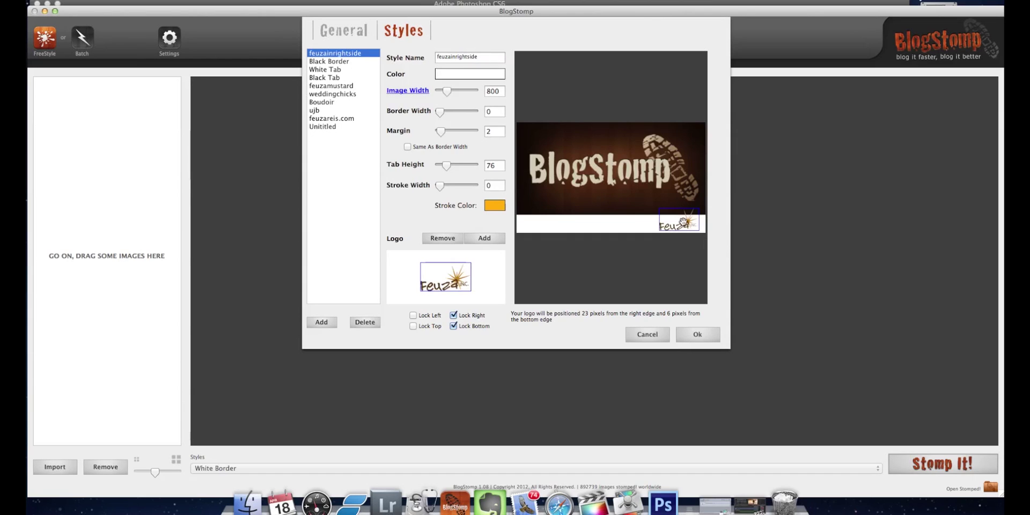
# - Set image width 850 with no white tab, and lock the Feuza logo to the bottom-left
pyautogui.click(444, 92)
pyautogui.moveTo(446, 166); pyautogui.dragTo(430, 166)
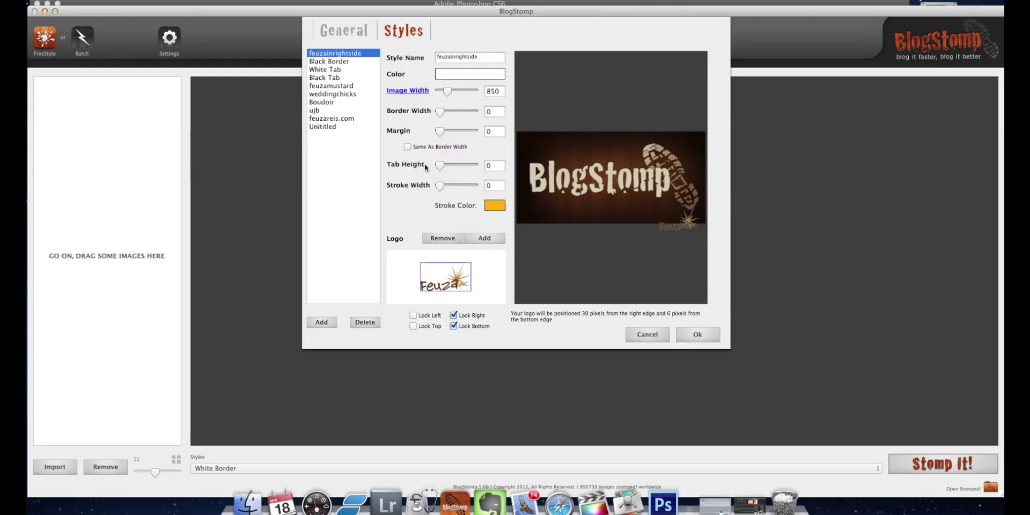
pyautogui.click(676, 222)
pyautogui.moveTo(676, 222); pyautogui.dragTo(539, 218)
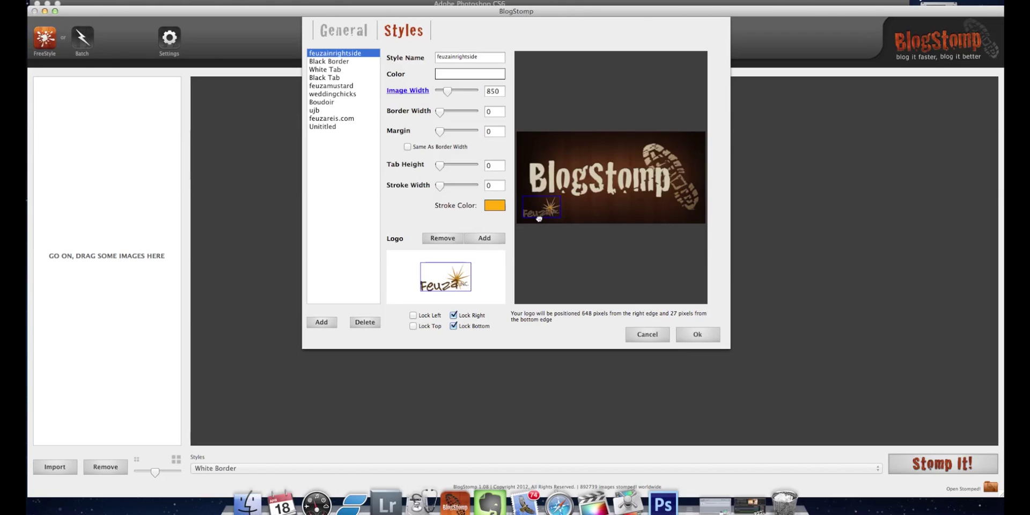
pyautogui.click(414, 316)
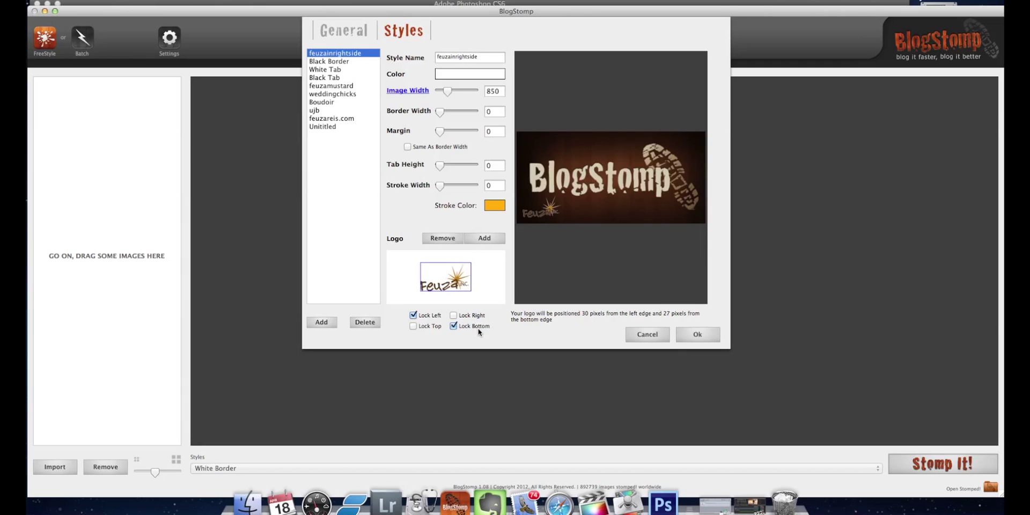
# - Rename the style to 'feuzatest' and add a new Untitled style
pyautogui.click(484, 57)
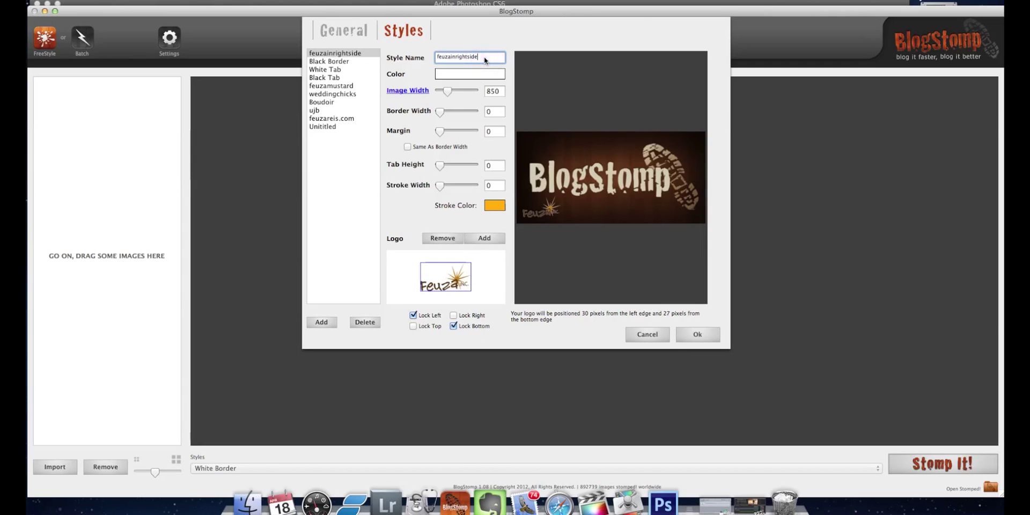
pyautogui.doubleClick(484, 56)
pyautogui.write('feuzatest')
pyautogui.click(322, 323)
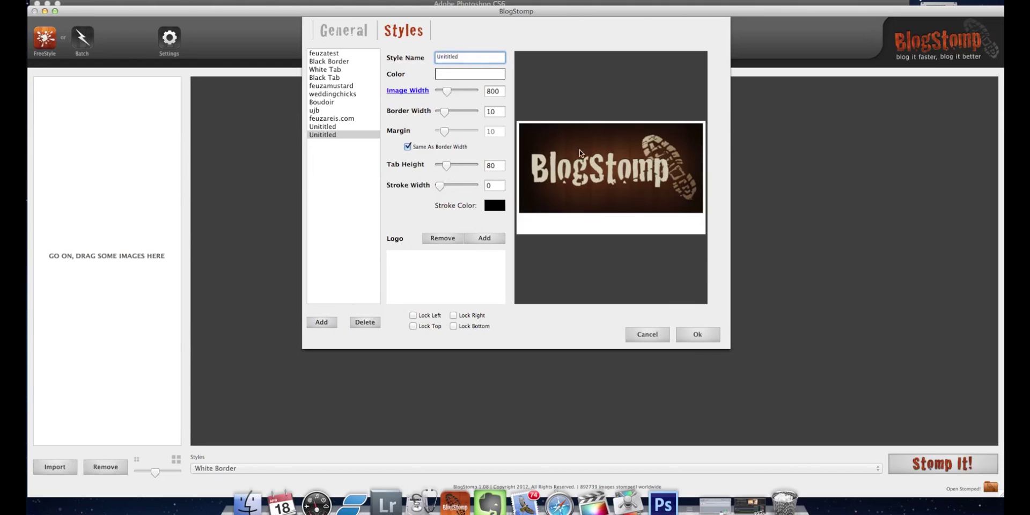
pyautogui.click(327, 30)
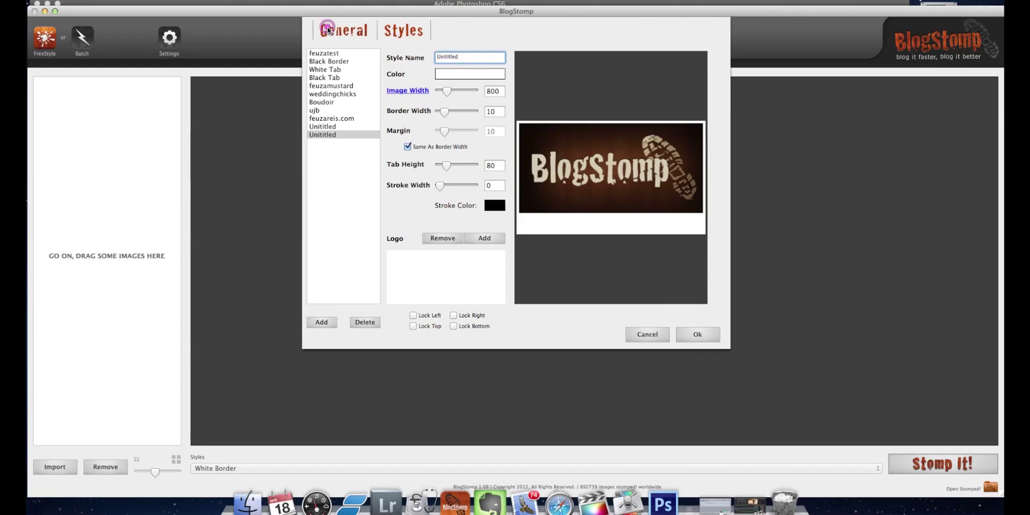
pyautogui.click(404, 31)
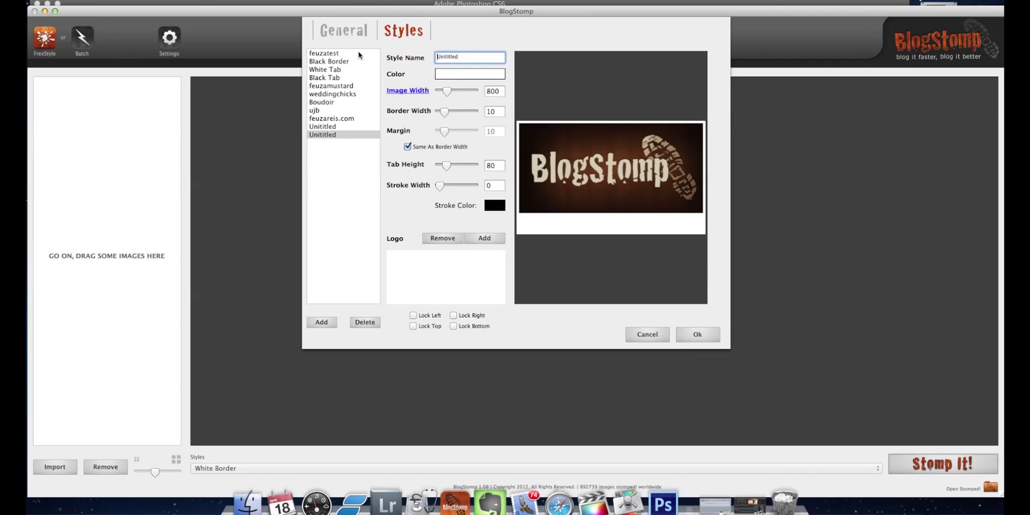
pyautogui.click(346, 34)
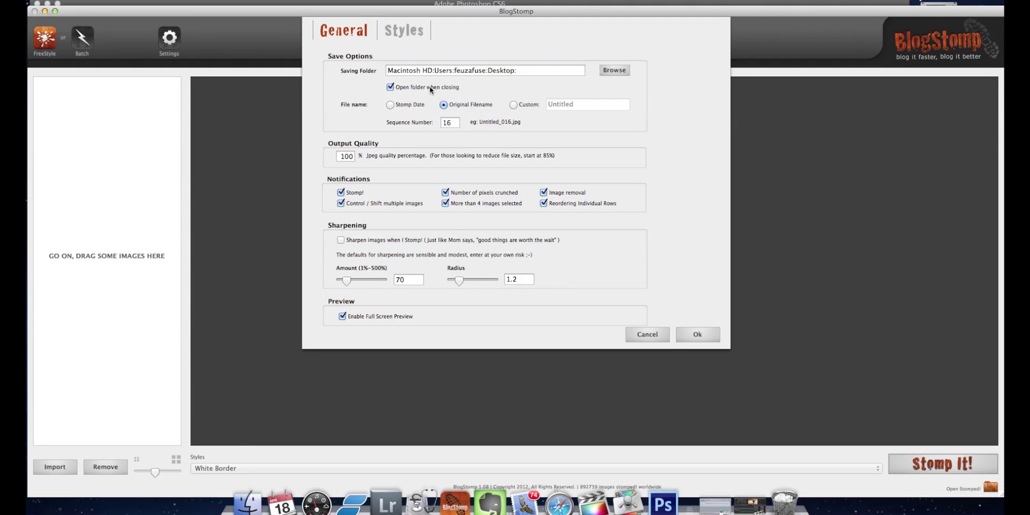
pyautogui.click(391, 87)
pyautogui.click(390, 87)
pyautogui.click(614, 70)
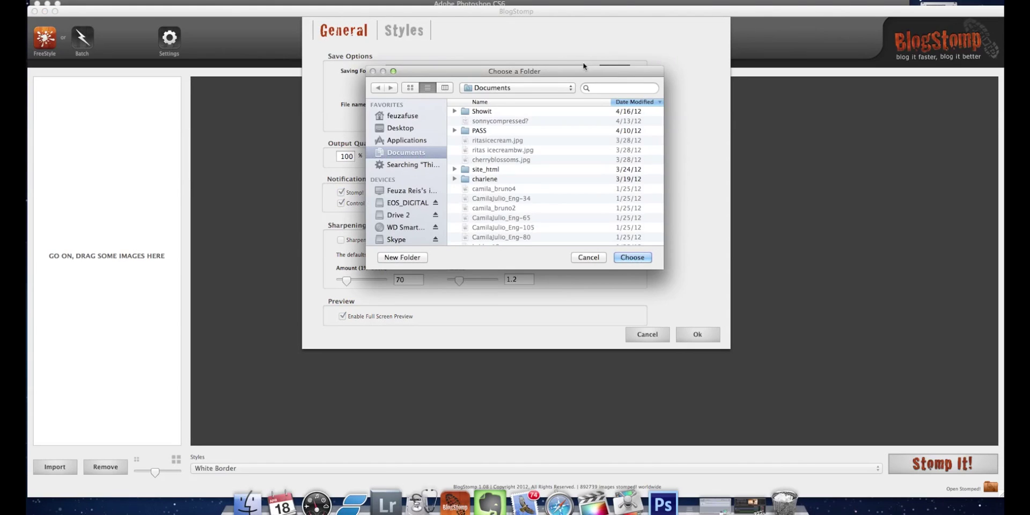
pyautogui.click(599, 258)
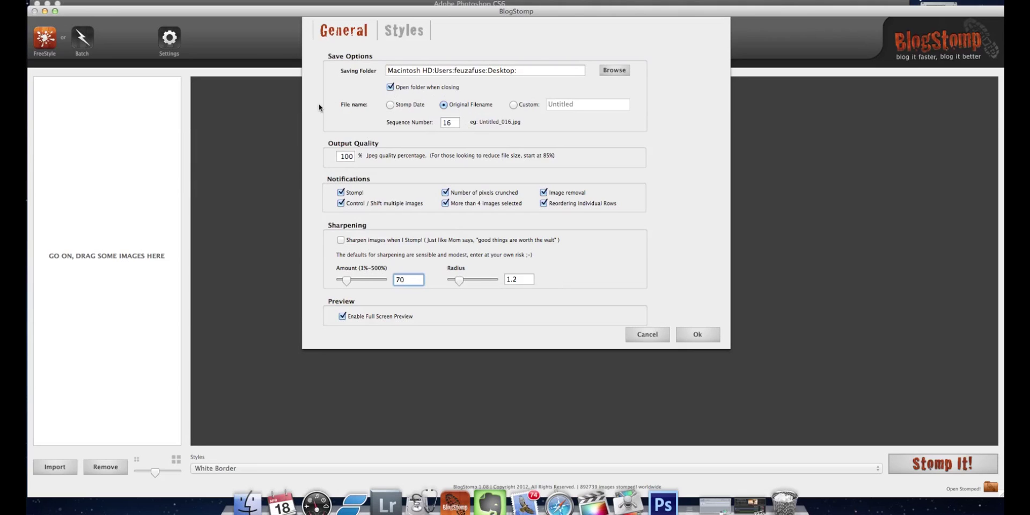
# - Keep original filenames for saved images and confirm the settings with Ok
pyautogui.click(390, 105)
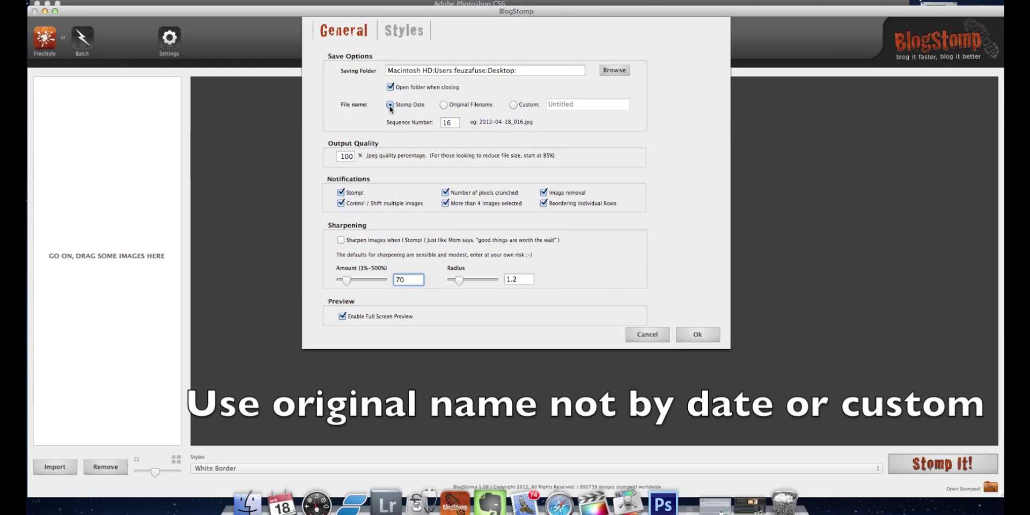
pyautogui.click(443, 105)
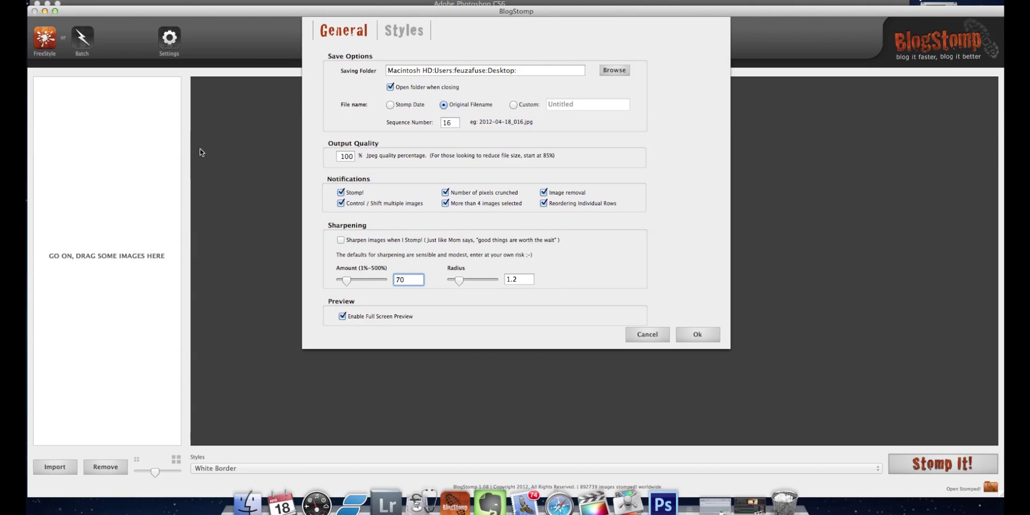
pyautogui.click(411, 31)
pyautogui.click(355, 30)
pyautogui.click(698, 343)
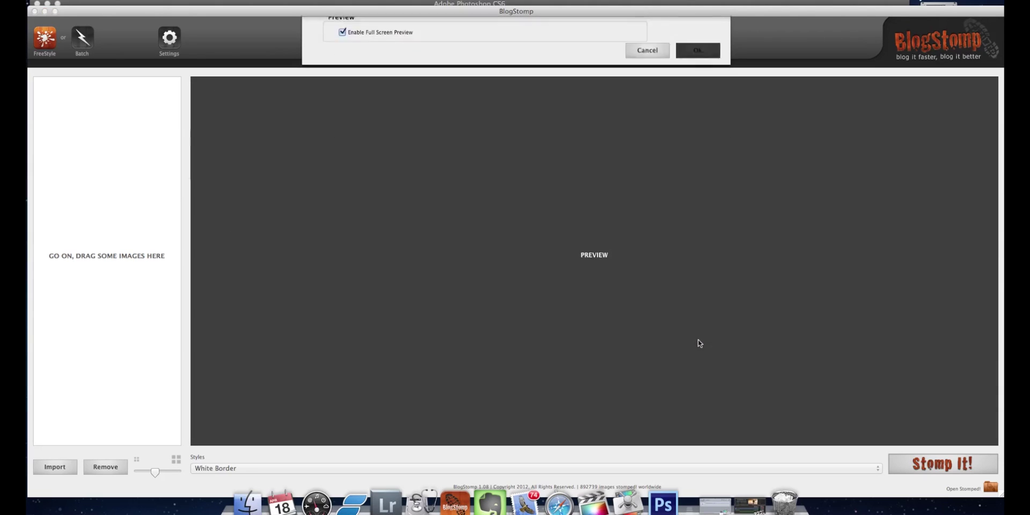
# - Move the window up and browse the import picker to Drive 2's jpegs folder
pyautogui.moveTo(259, 16); pyautogui.dragTo(266, 2)
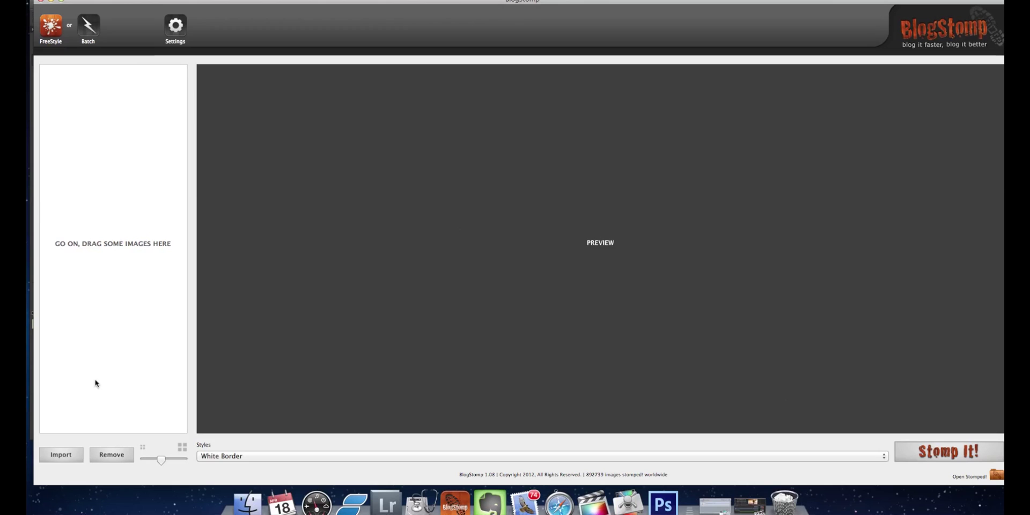
pyautogui.click(61, 455)
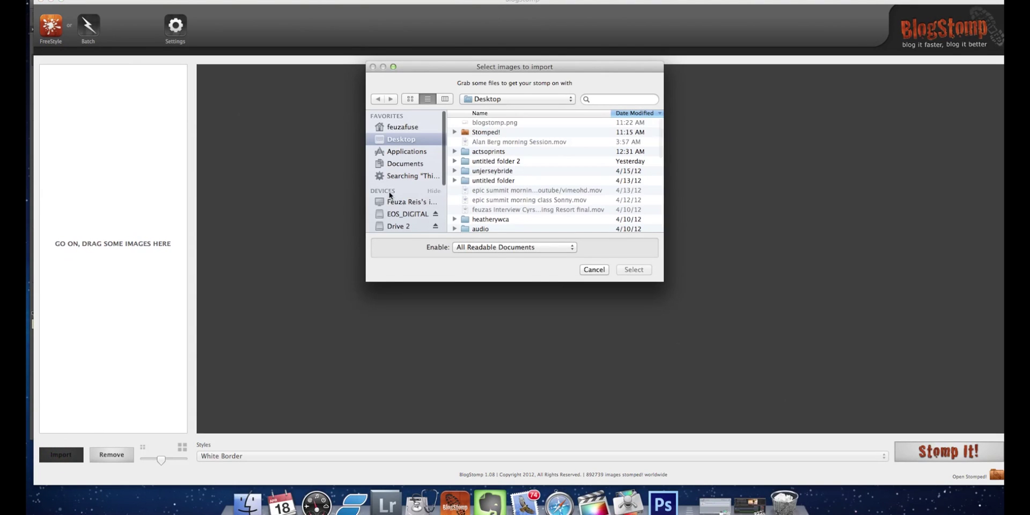
pyautogui.scroll(-3, 437, 186)
pyautogui.click(399, 152)
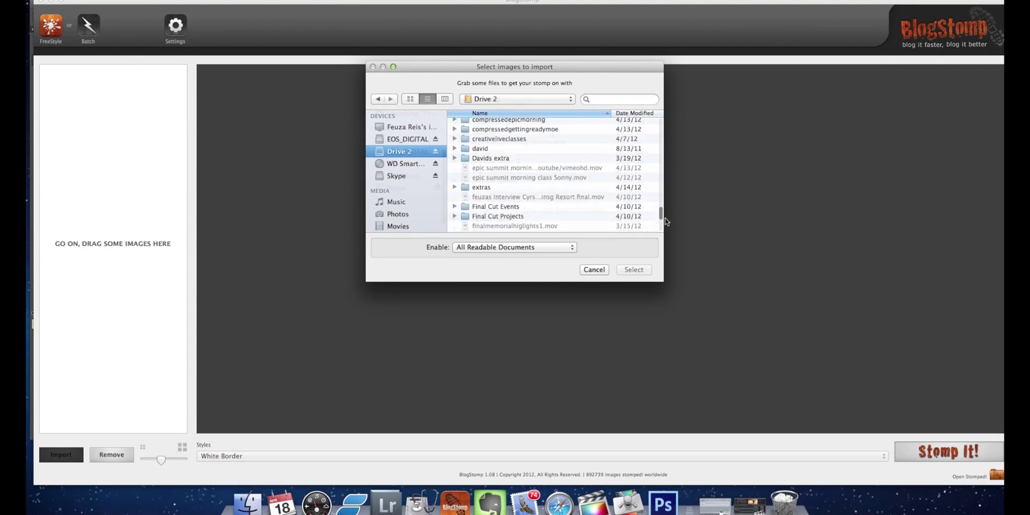
pyautogui.scroll(-10, 644, 204)
pyautogui.scroll(2, 644, 209)
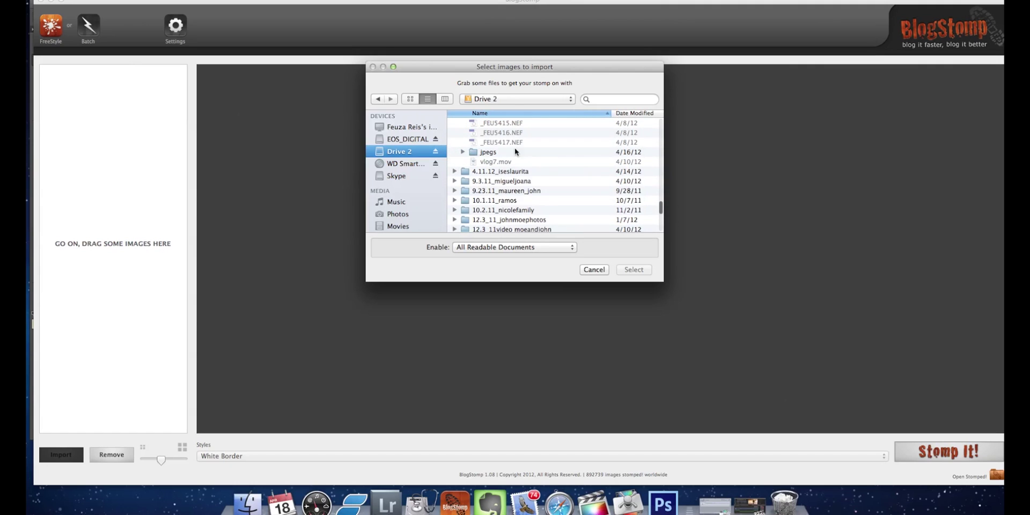
pyautogui.click(463, 153)
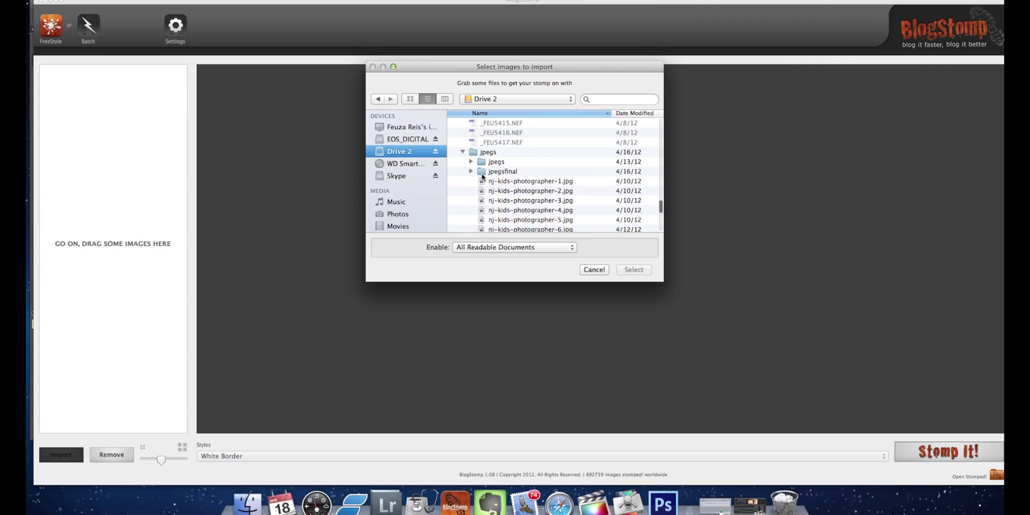
pyautogui.click(482, 173)
pyautogui.scroll(-2, 525, 187)
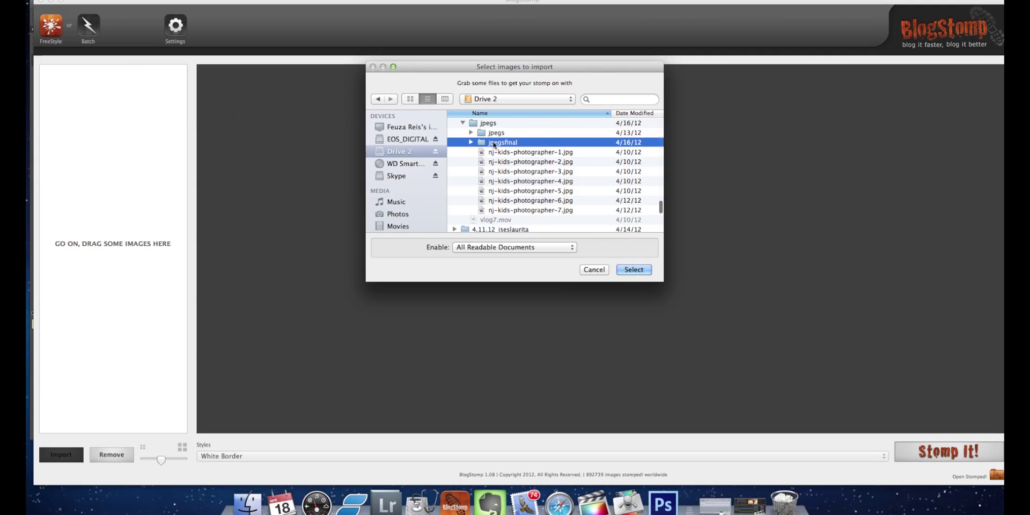
pyautogui.click(471, 132)
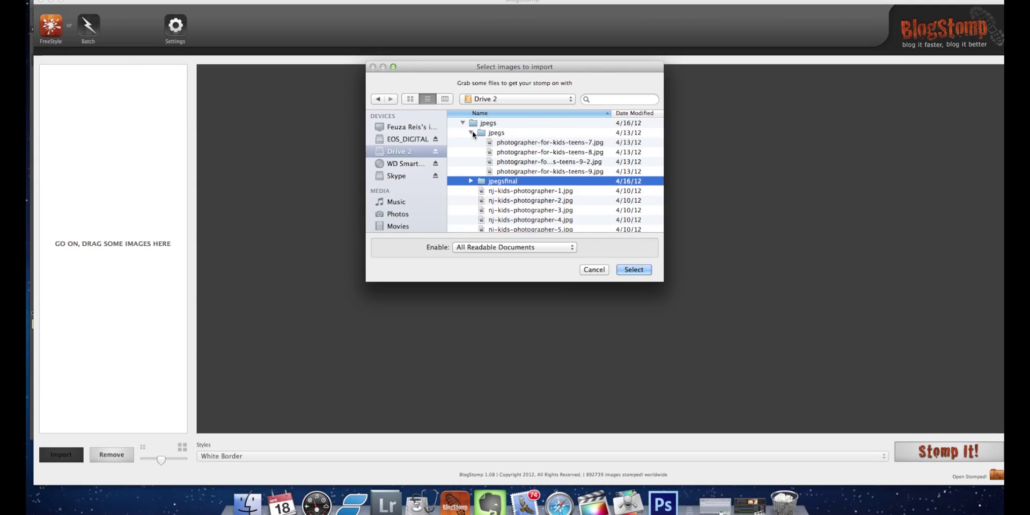
pyautogui.click(472, 132)
# - Import nj-kids-photographer-1 through -7.jpg into the image list and close the picker
pyautogui.click(509, 152)
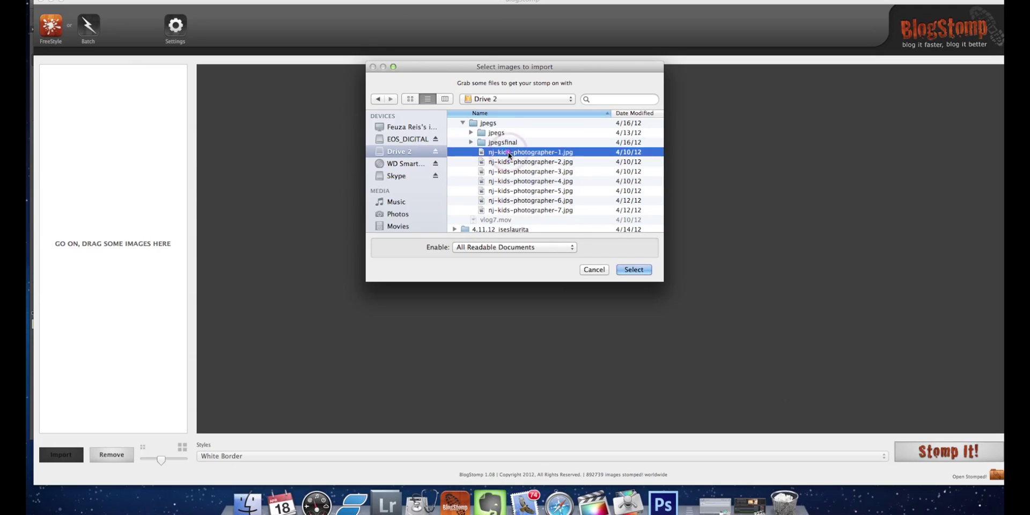
pyautogui.keyDown('shift'); pyautogui.click(526, 211); pyautogui.keyUp('shift')
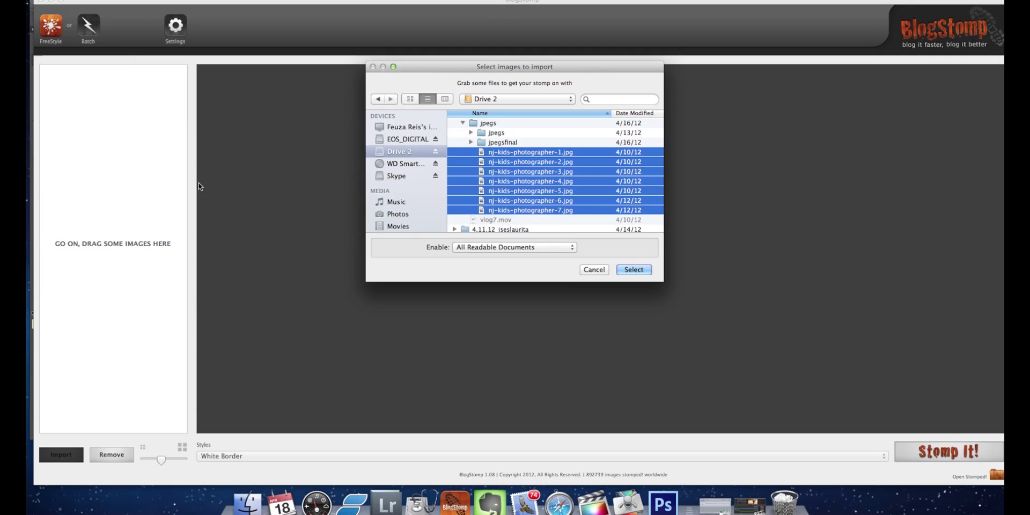
pyautogui.moveTo(198, 186); pyautogui.dragTo(101, 124)
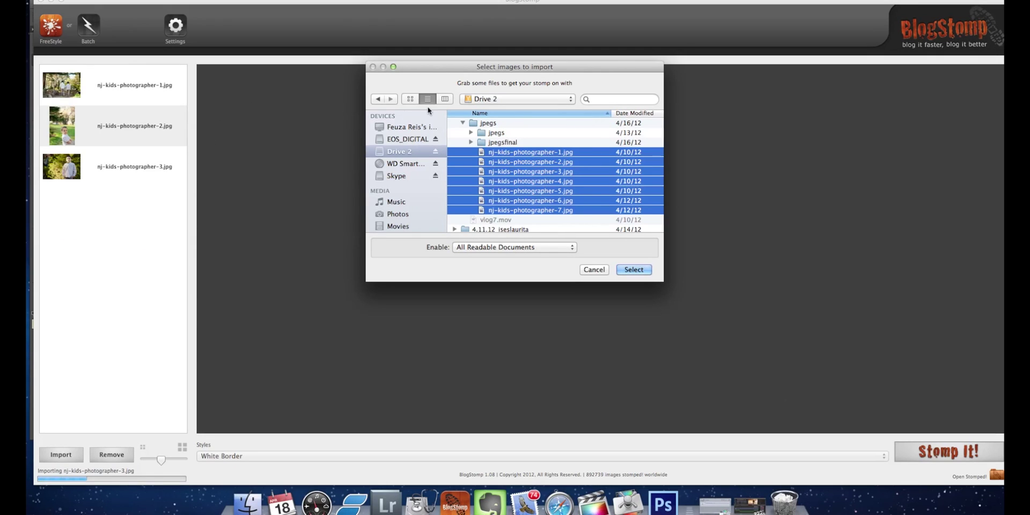
pyautogui.click(594, 270)
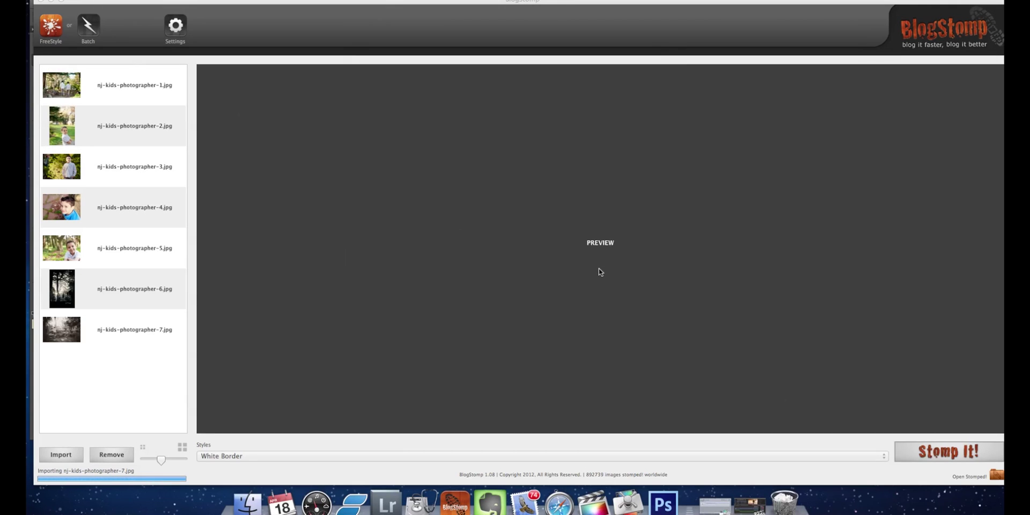
# - Preview the first kids photo with the Untitled style and open its style editor
pyautogui.click(126, 82)
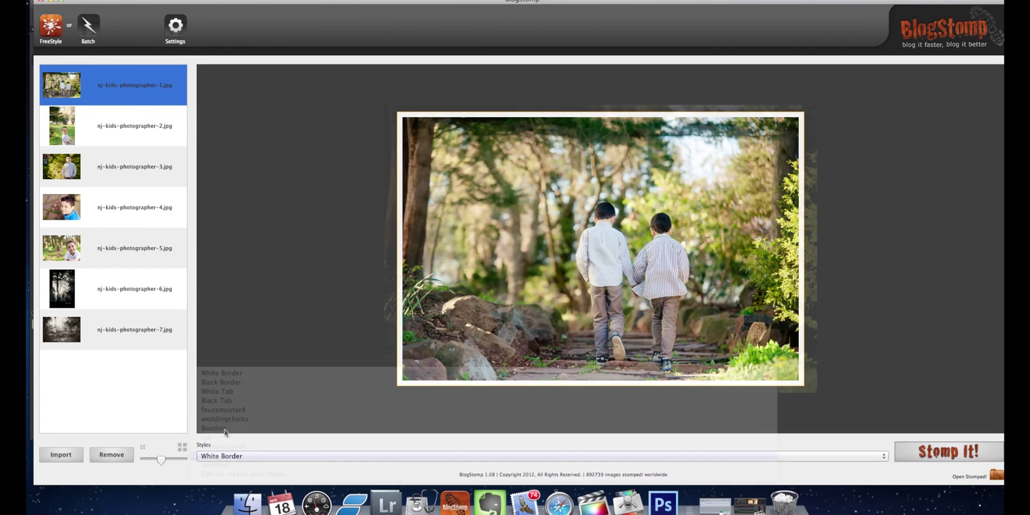
pyautogui.click(250, 457)
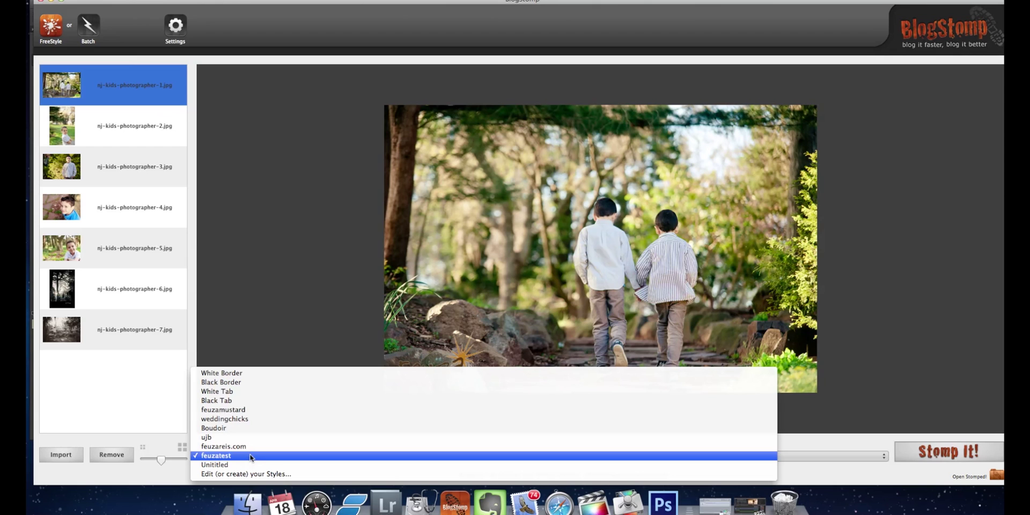
pyautogui.click(251, 465)
pyautogui.click(250, 455)
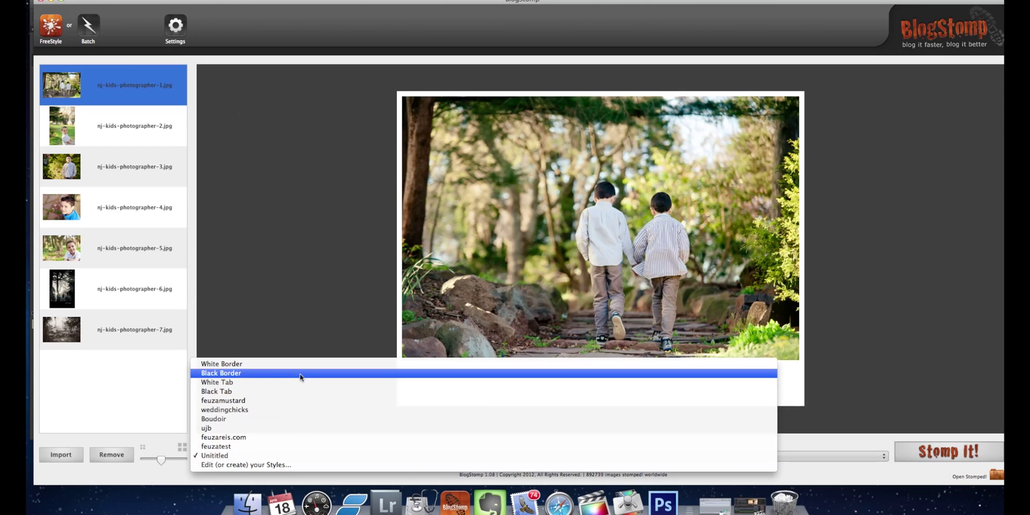
pyautogui.click(267, 465)
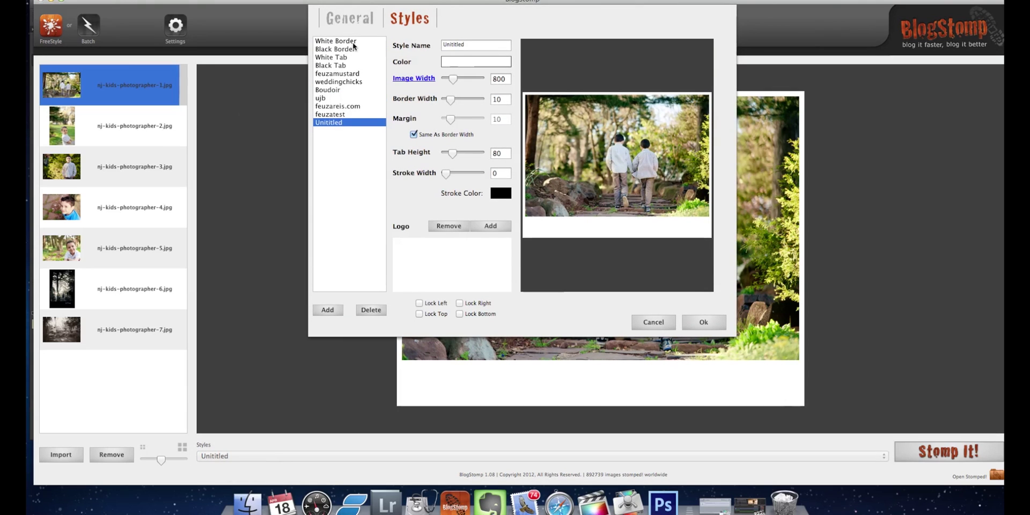
# - Name the new style feuzaareisrightside and load blogstomp.png from the Desktop as its logo
pyautogui.press('Tab')
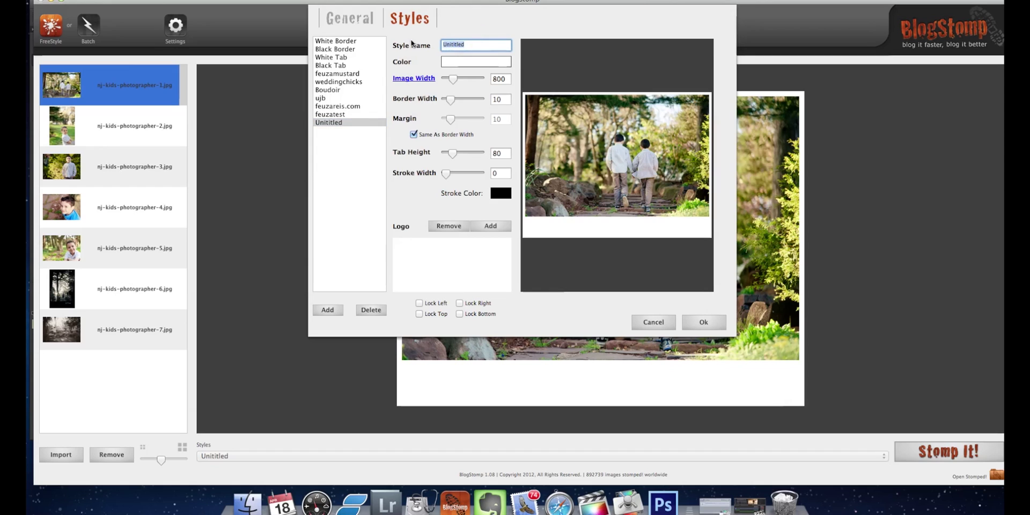
pyautogui.write('feuzaareisrightside')
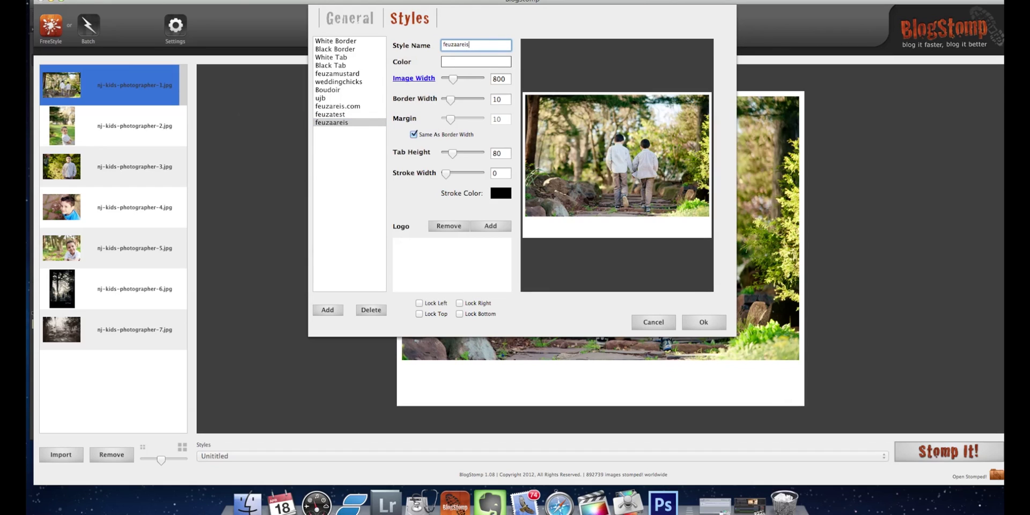
pyautogui.click(490, 225)
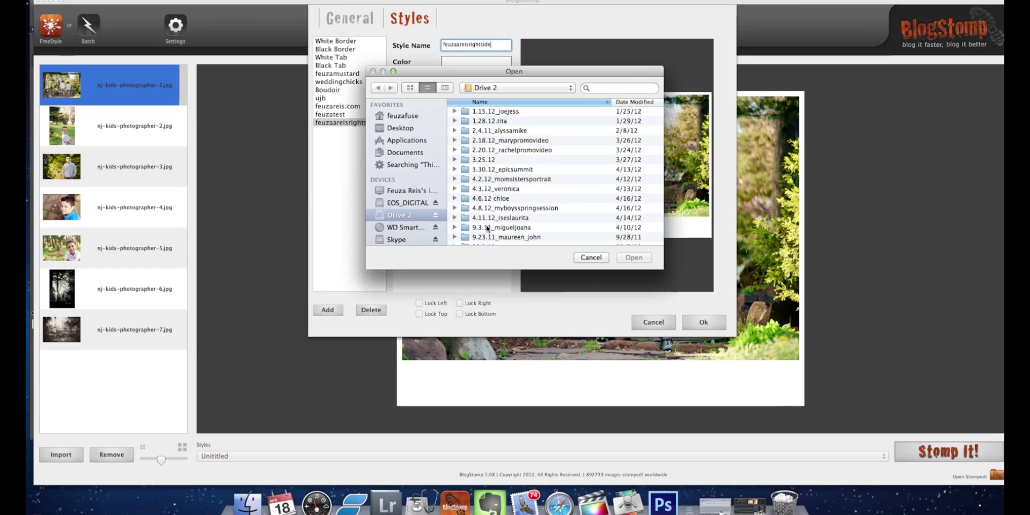
pyautogui.click(416, 128)
pyautogui.click(634, 102)
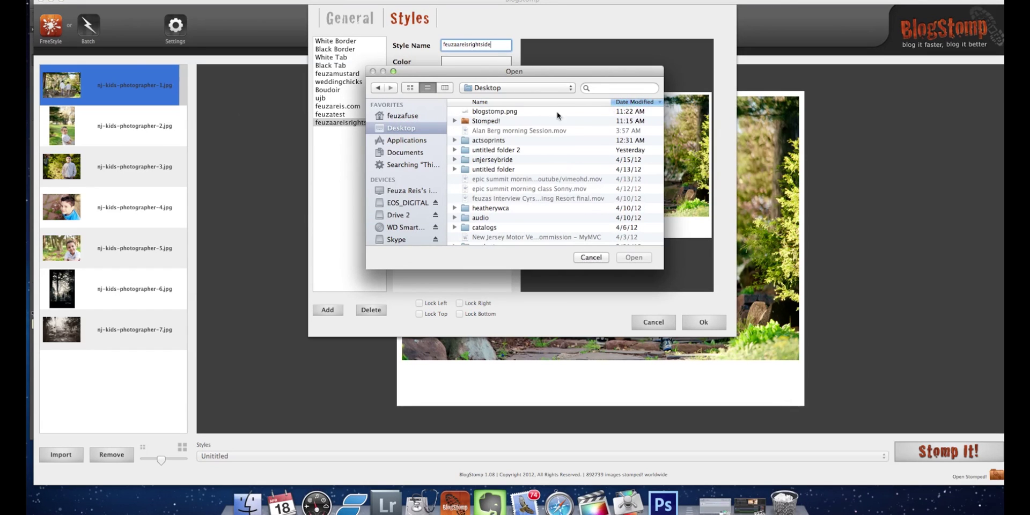
pyautogui.click(534, 111)
pyautogui.click(633, 257)
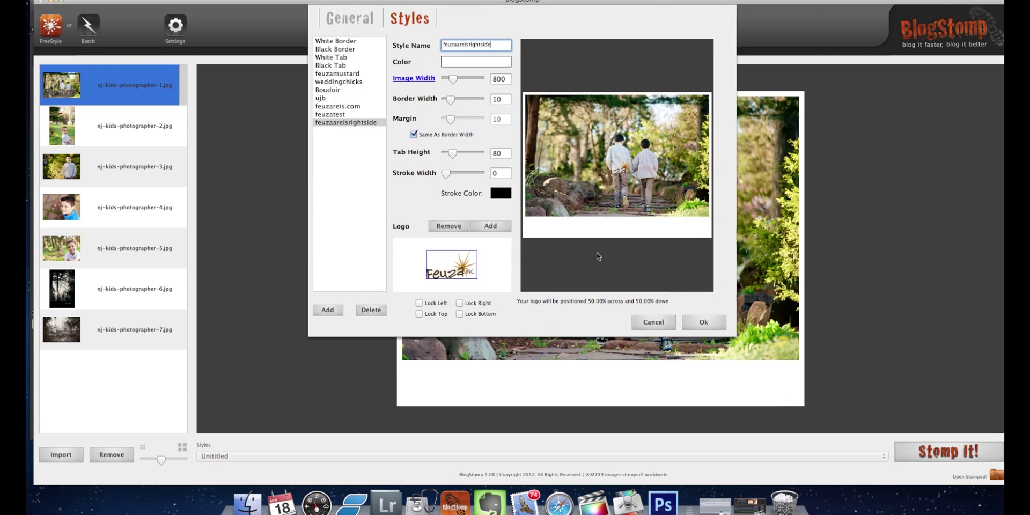
# - Place the logo at the bottom-right, lock it right and bottom, and save the style
pyautogui.moveTo(612, 172); pyautogui.dragTo(680, 231)
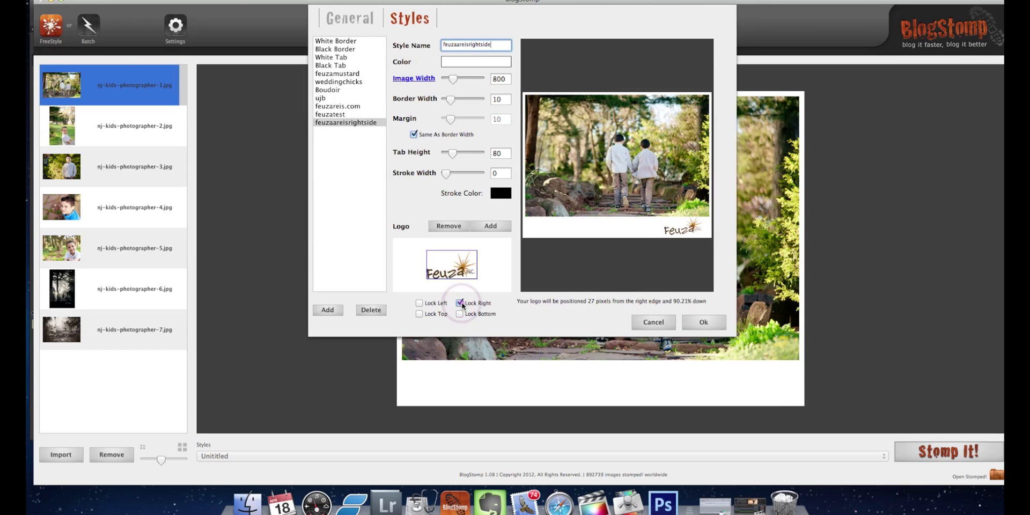
pyautogui.click(460, 313)
pyautogui.click(460, 303)
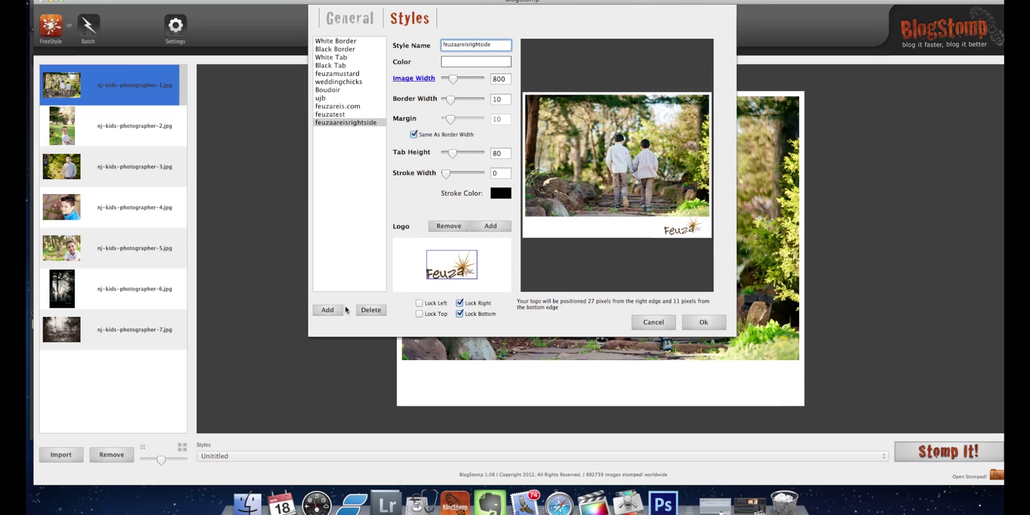
pyautogui.click(328, 310)
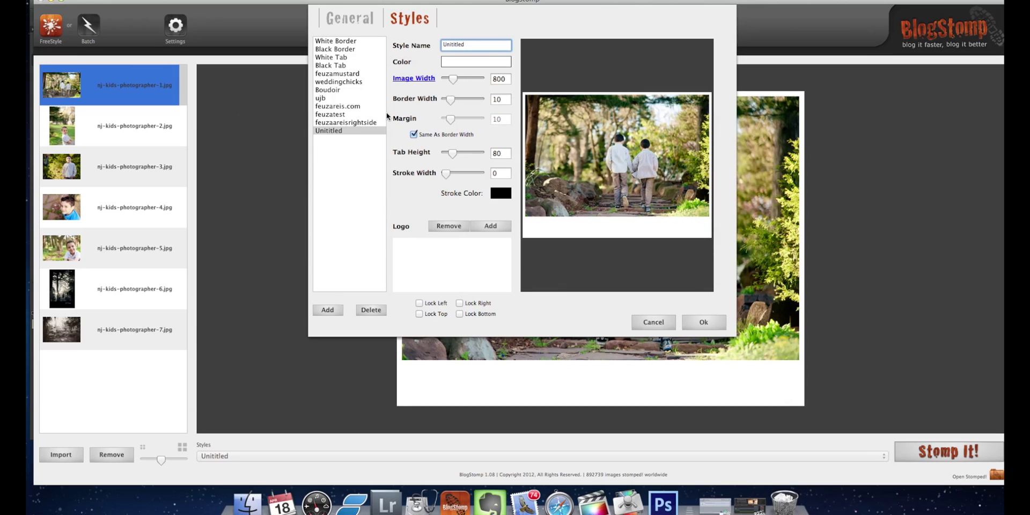
pyautogui.click(703, 322)
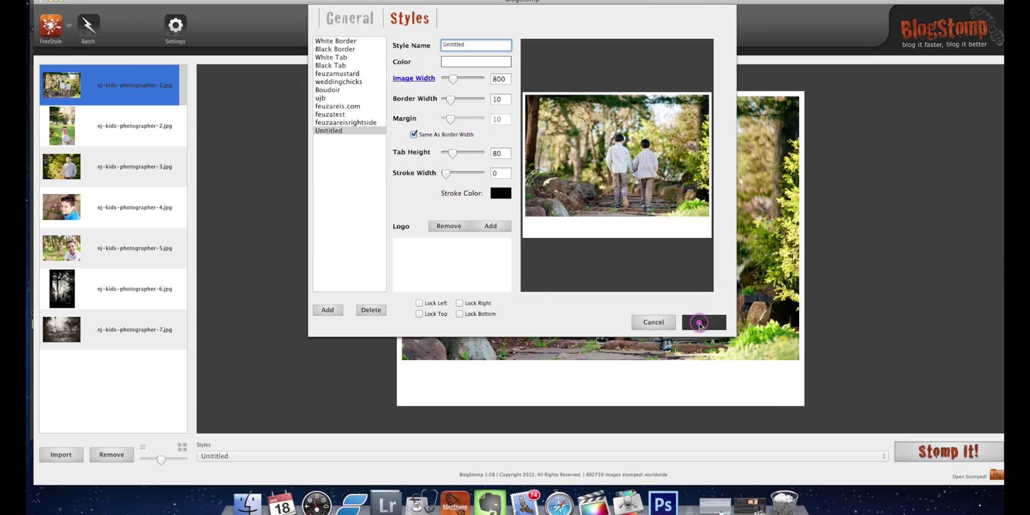
# - Apply the feuzaareisrightside style to nj-kids-photographer-1.jpg and stomp it
pyautogui.click(324, 453)
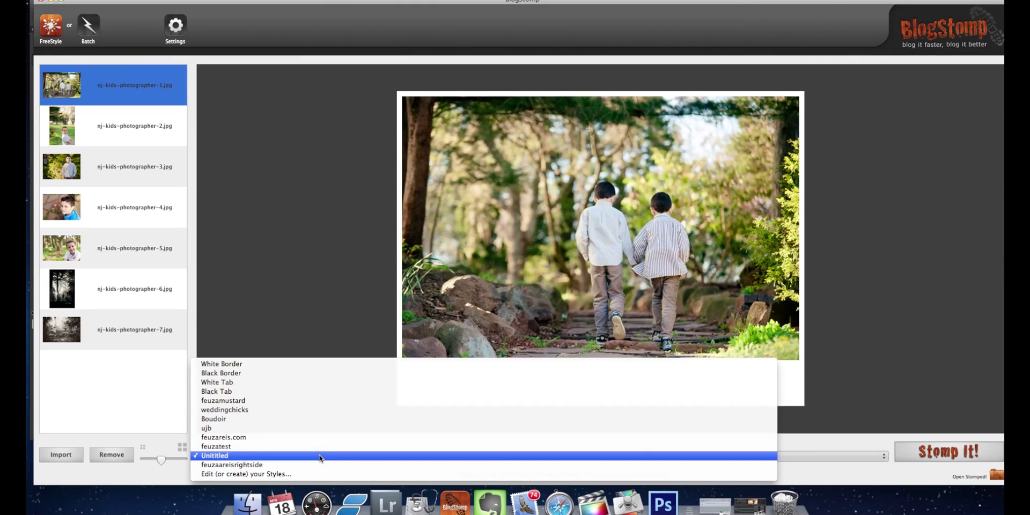
pyautogui.click(315, 466)
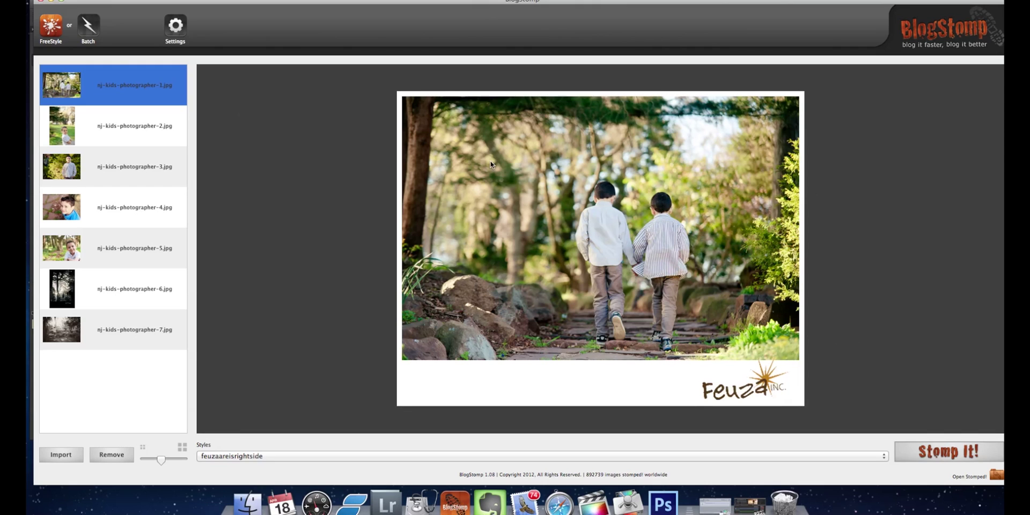
pyautogui.click(937, 452)
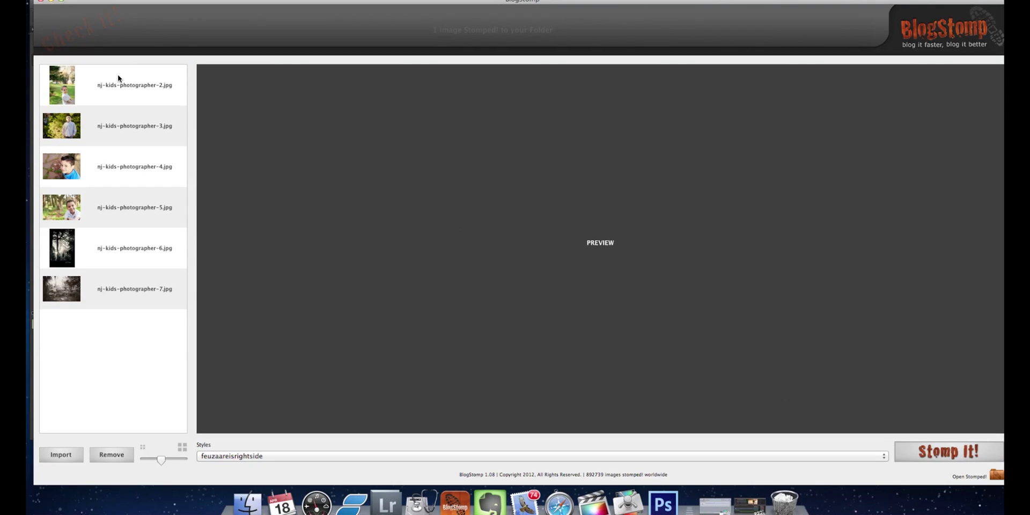
# - Select photos 2–5, shuffle the collage layout a few times, and stomp the four-photo collage
pyautogui.click(116, 84)
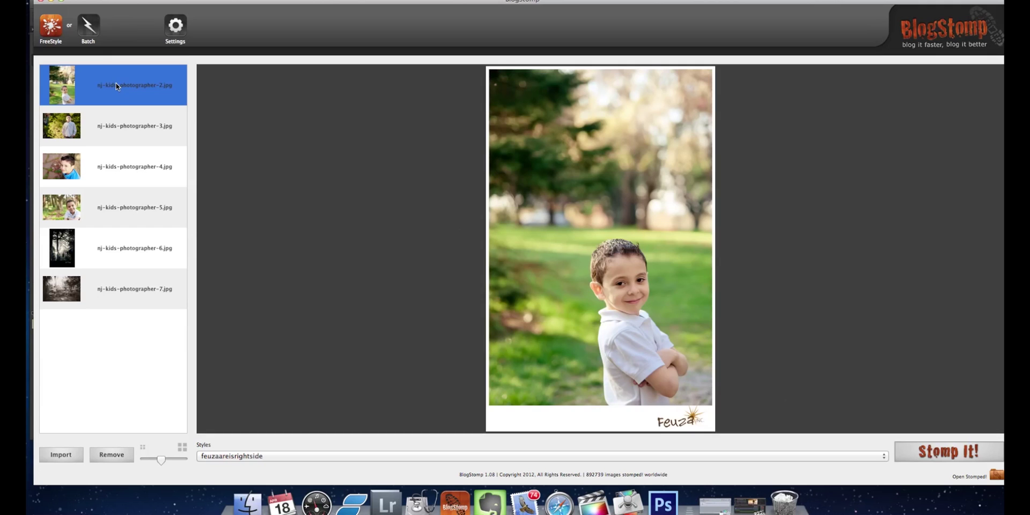
pyautogui.keyDown('shift'); pyautogui.click(116, 127); pyautogui.keyUp('shift')
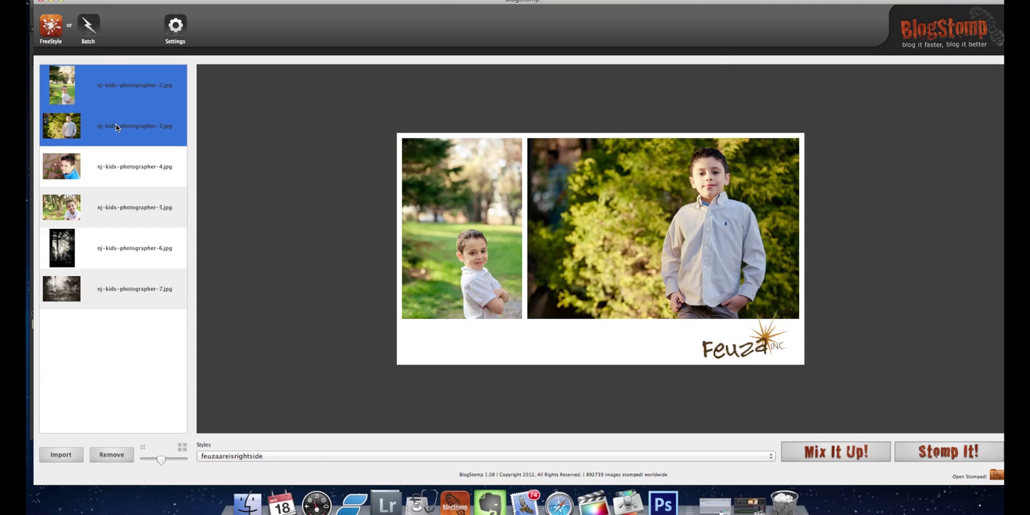
pyautogui.keyDown('shift'); pyautogui.click(144, 177); pyautogui.keyUp('shift')
pyautogui.keyDown('shift'); pyautogui.click(137, 205); pyautogui.keyUp('shift')
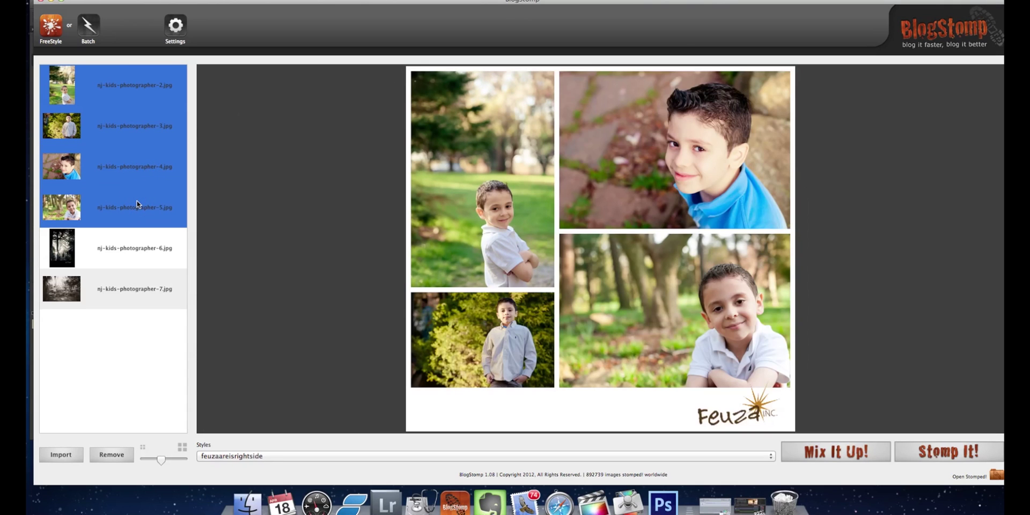
pyautogui.click(837, 445)
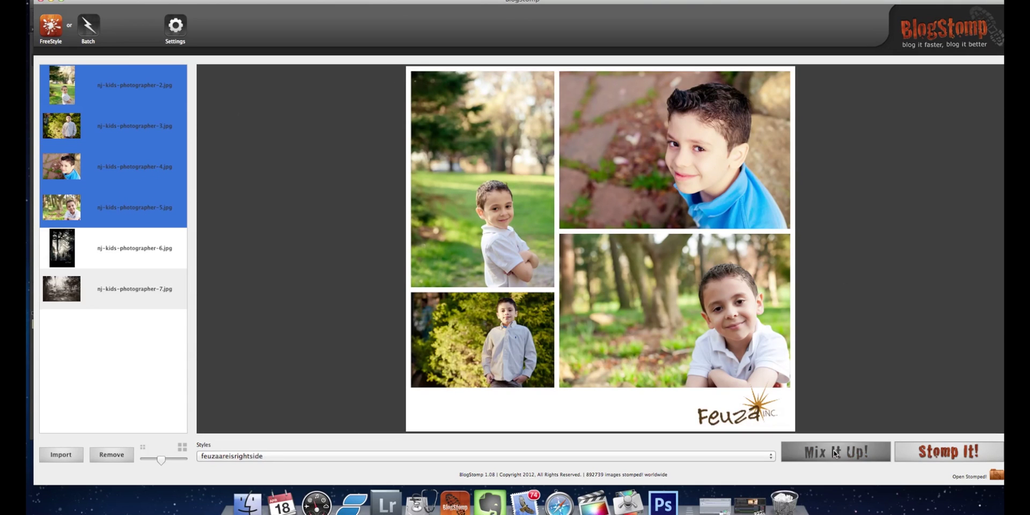
pyautogui.click(835, 454)
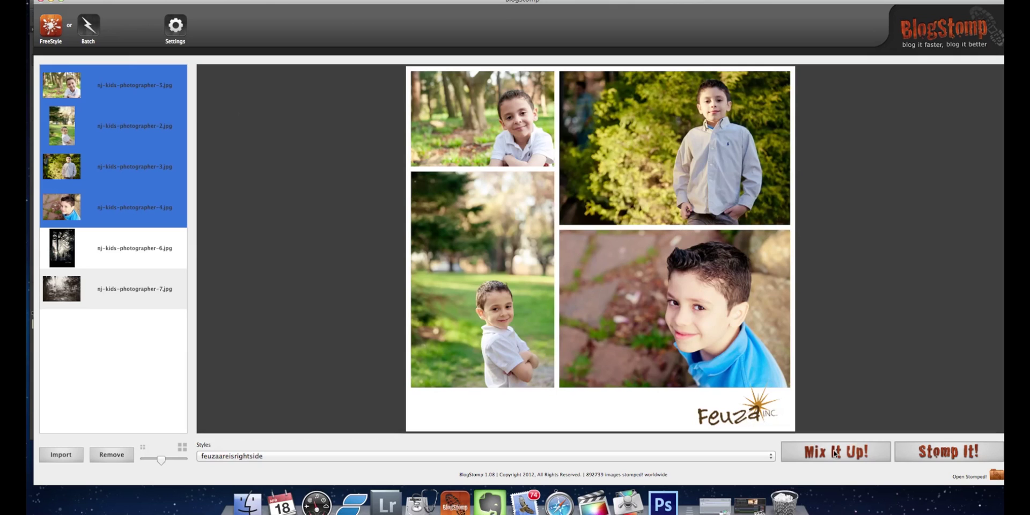
pyautogui.click(835, 453)
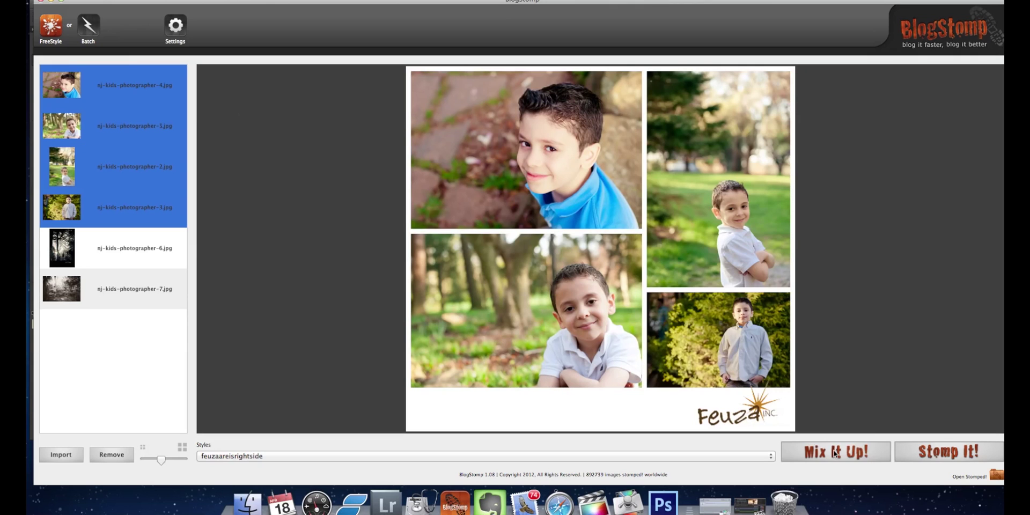
pyautogui.click(835, 453)
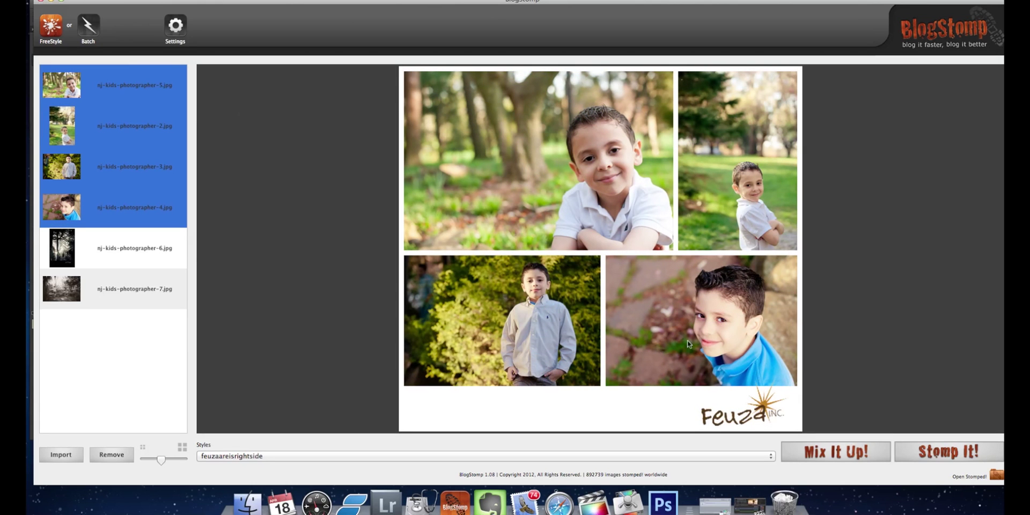
pyautogui.click(959, 453)
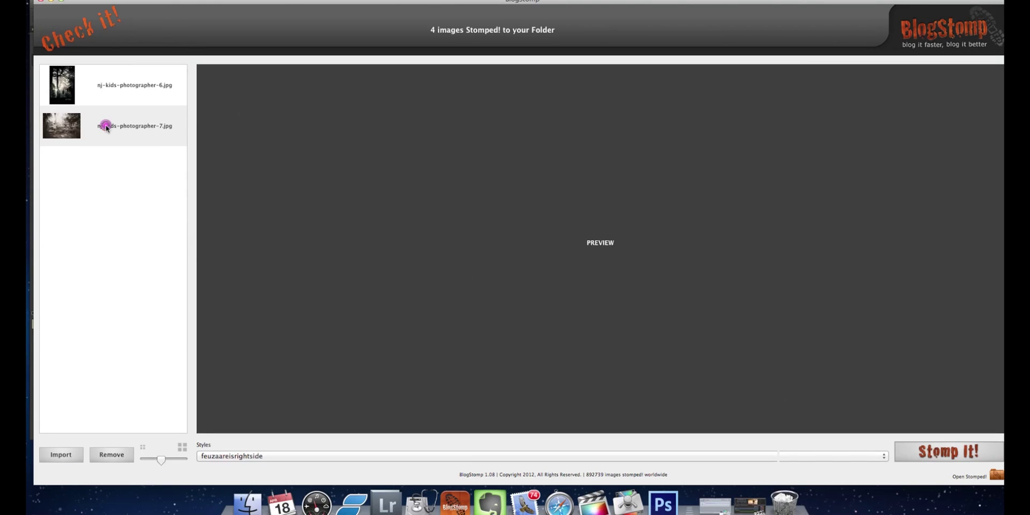
# - Select photos 6 and 7, shuffle to a side-by-side layout, stomp the collage, then bring up Finder
pyautogui.click(107, 125)
pyautogui.keyDown('shift'); pyautogui.click(125, 94); pyautogui.keyUp('shift')
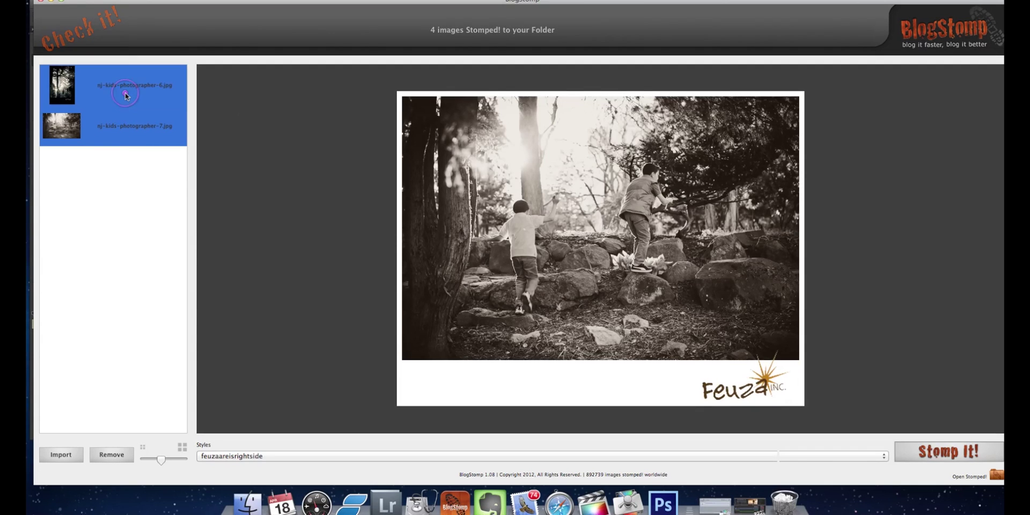
pyautogui.click(843, 451)
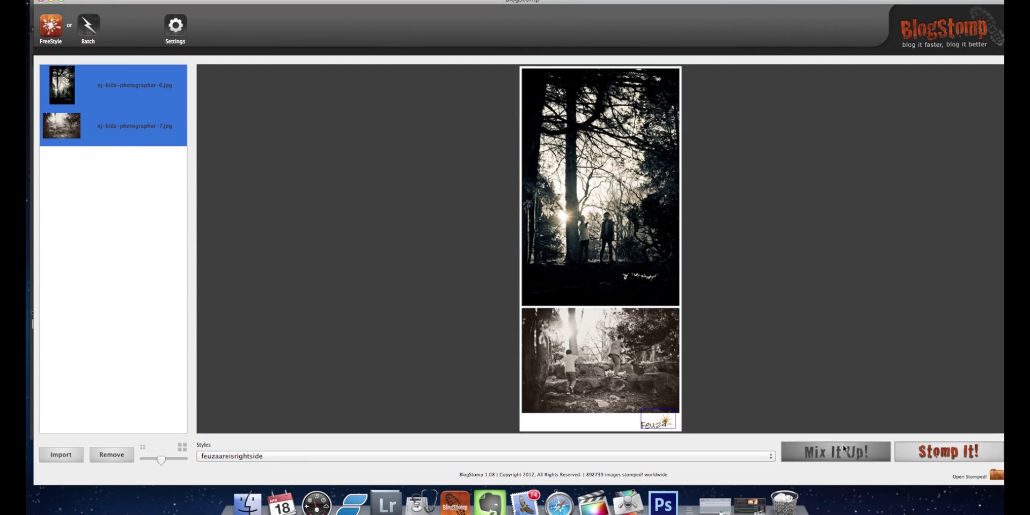
pyautogui.click(843, 450)
pyautogui.click(842, 450)
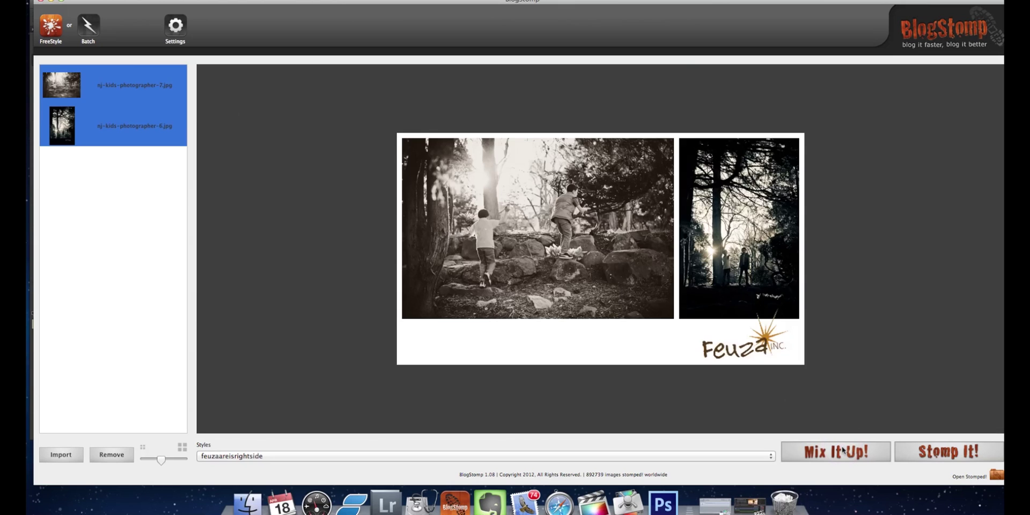
pyautogui.click(948, 452)
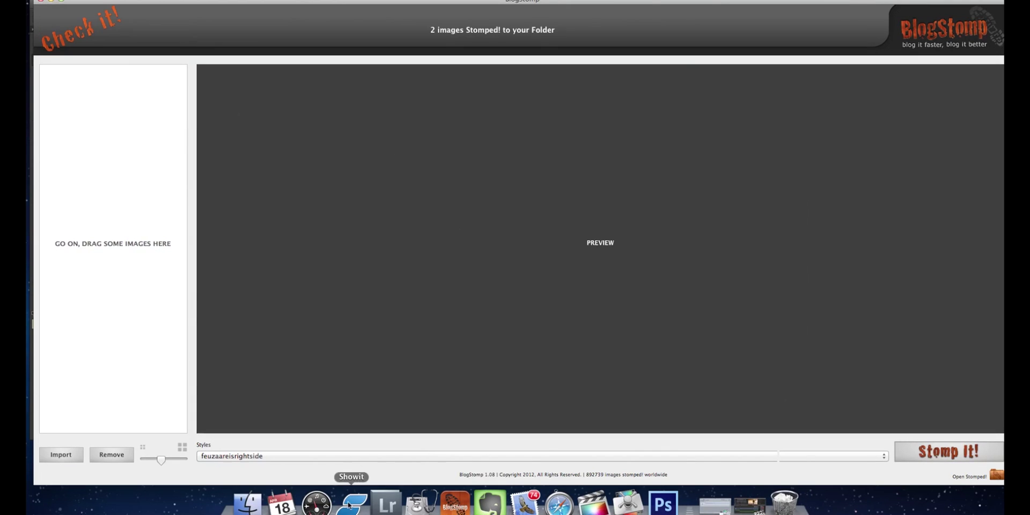
pyautogui.click(245, 502)
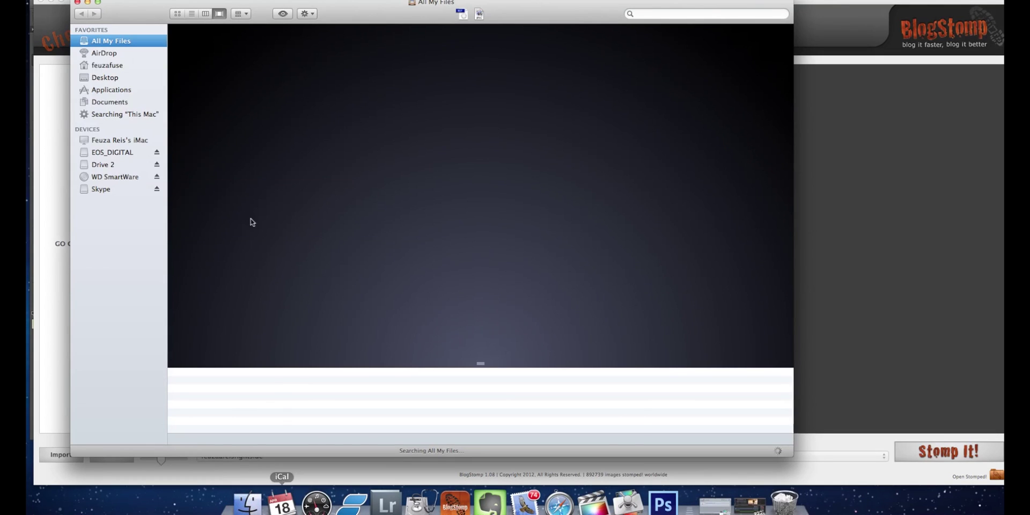
# - Open the Desktop's Stomped! folder and browse its images in Cover Flow view
pyautogui.click(111, 78)
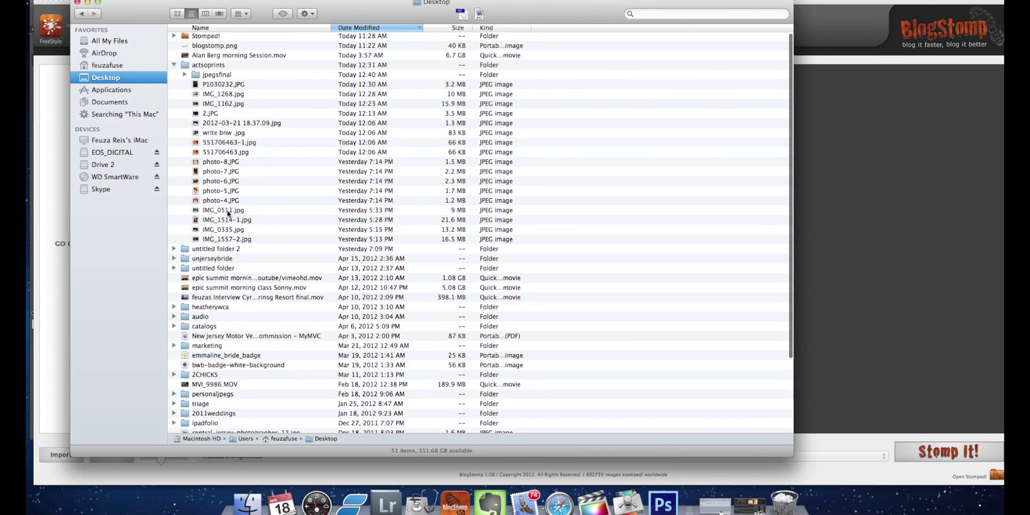
pyautogui.doubleClick(229, 37)
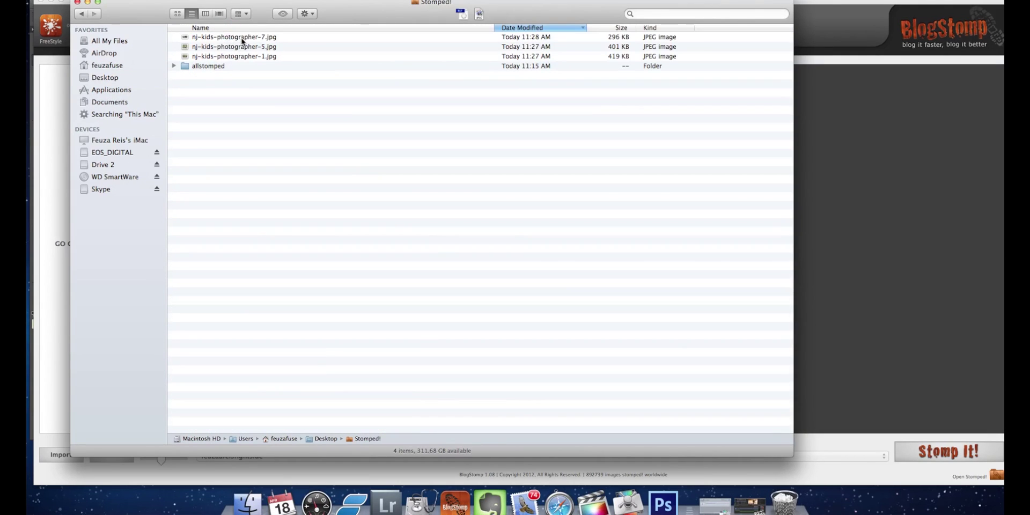
pyautogui.click(243, 38)
pyautogui.click(177, 14)
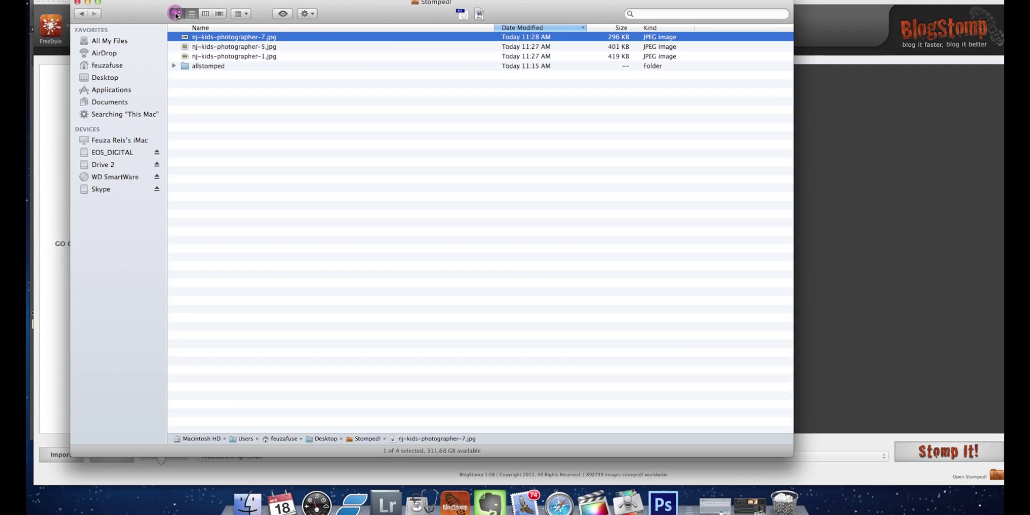
pyautogui.click(206, 14)
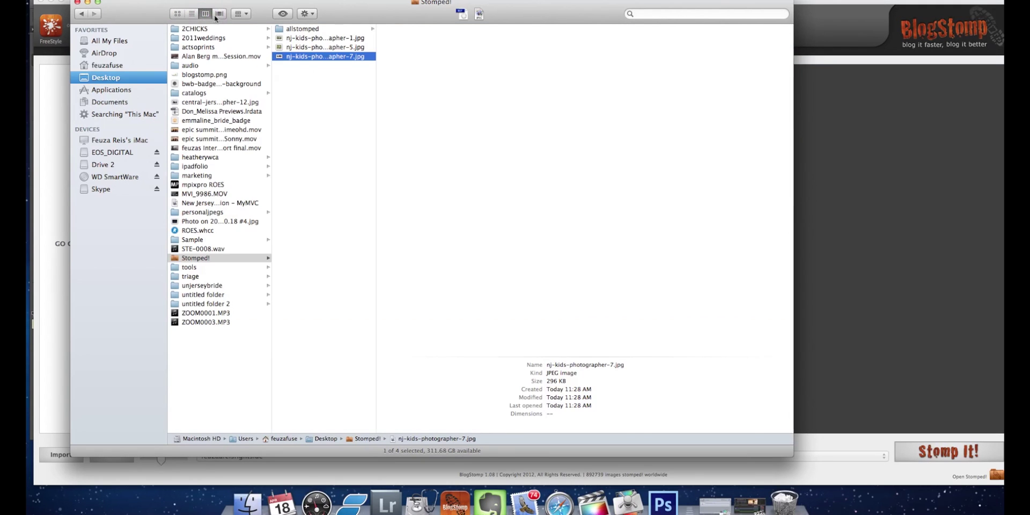
pyautogui.click(219, 14)
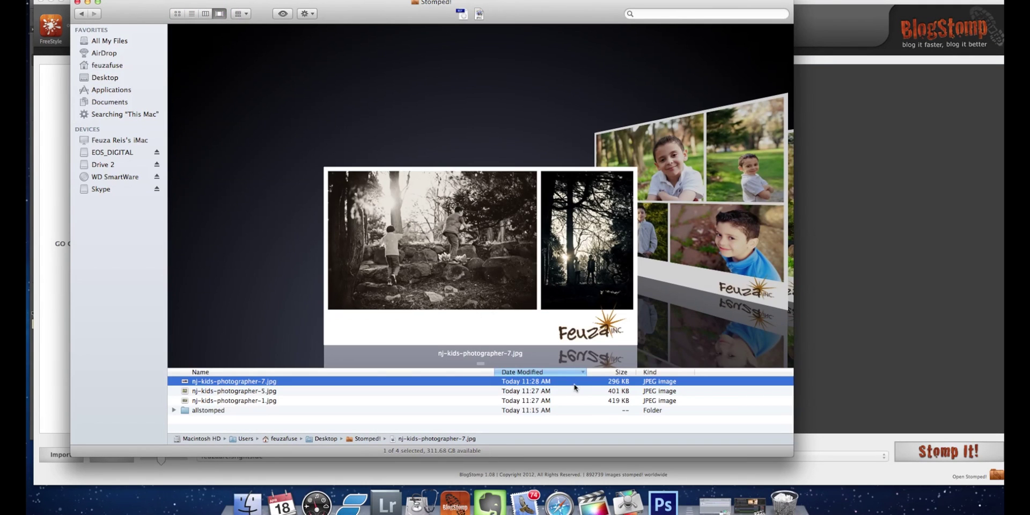
pyautogui.press('Down')
pyautogui.press('Down')
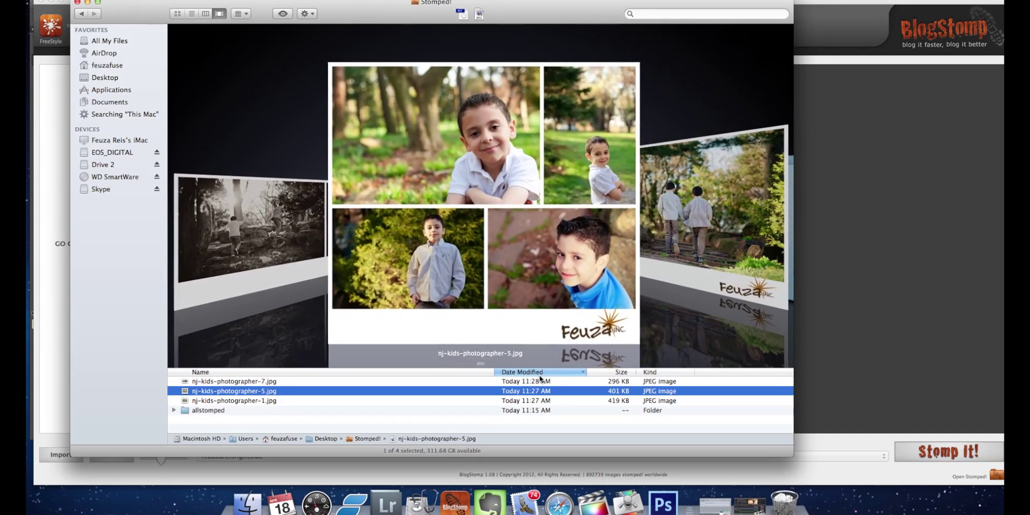
pyautogui.press('Up')
pyautogui.press('Up')
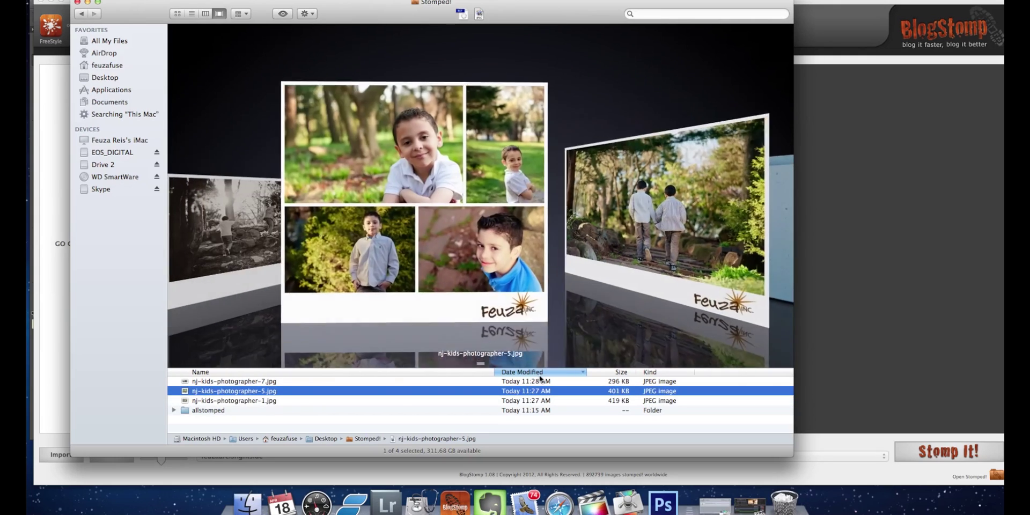